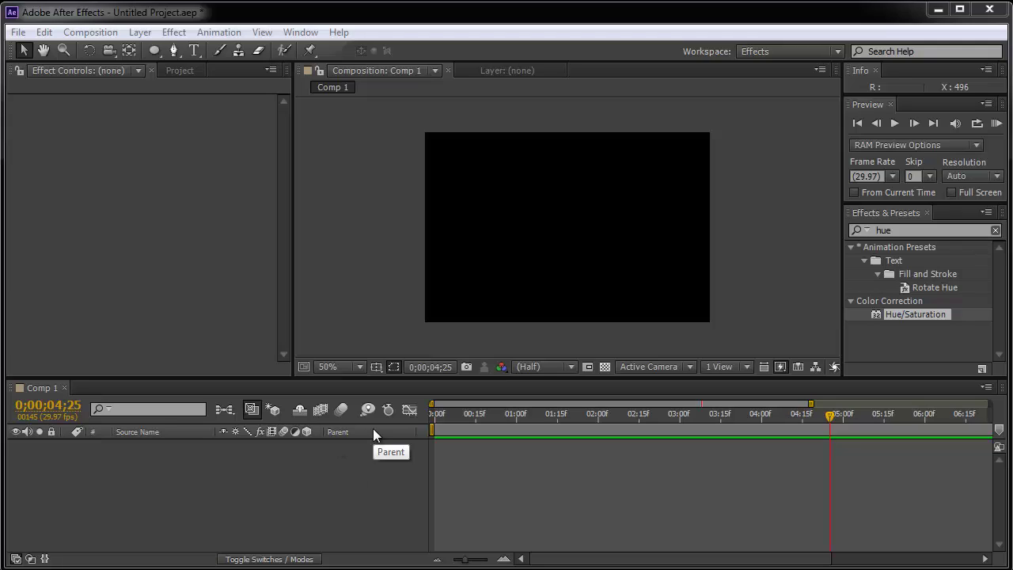
- Create a new composition, Comp 2, with a duration of 0;00;05;00
{"action": "left_click", "coordinate": [86, 36]}
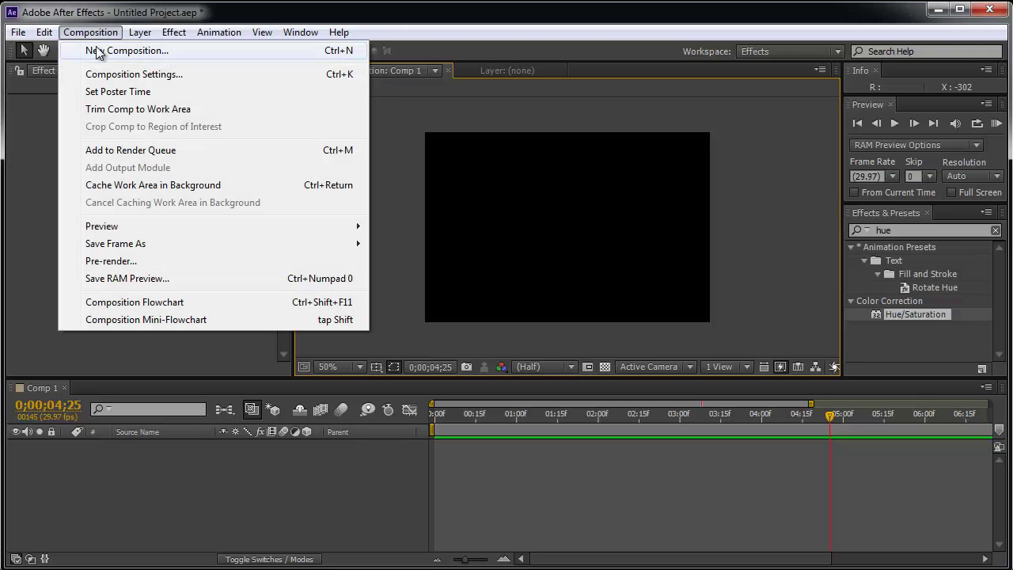
{"action": "left_click", "coordinate": [161, 52]}
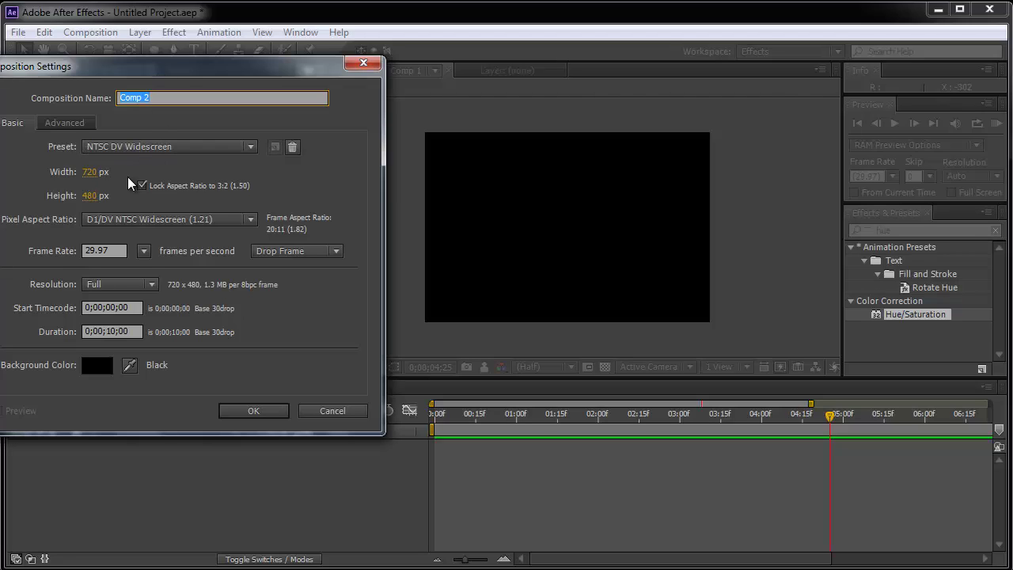
{"action": "left_click", "coordinate": [115, 335]}
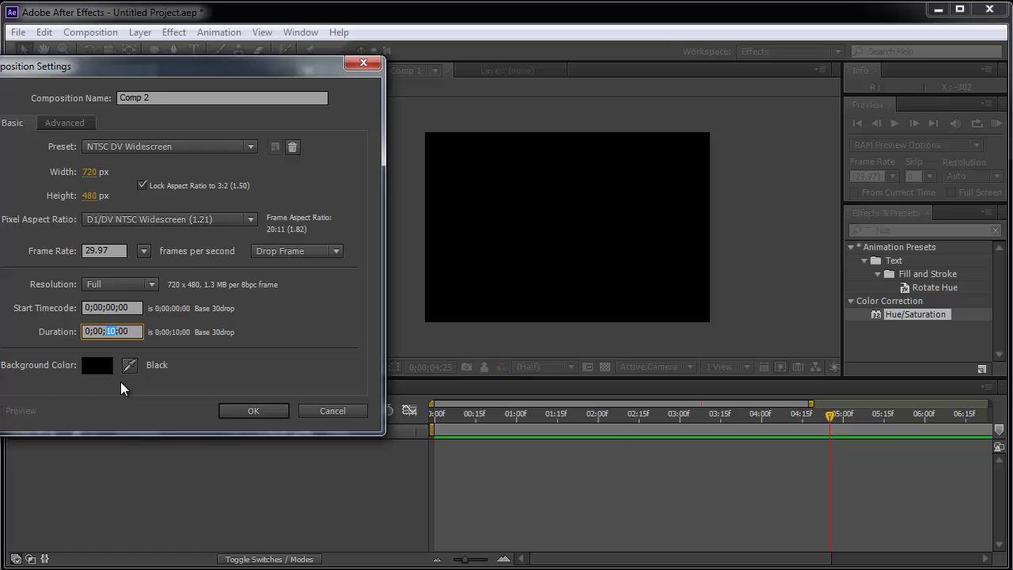
{"action": "type", "text": "5"}
{"action": "left_click", "coordinate": [267, 414]}
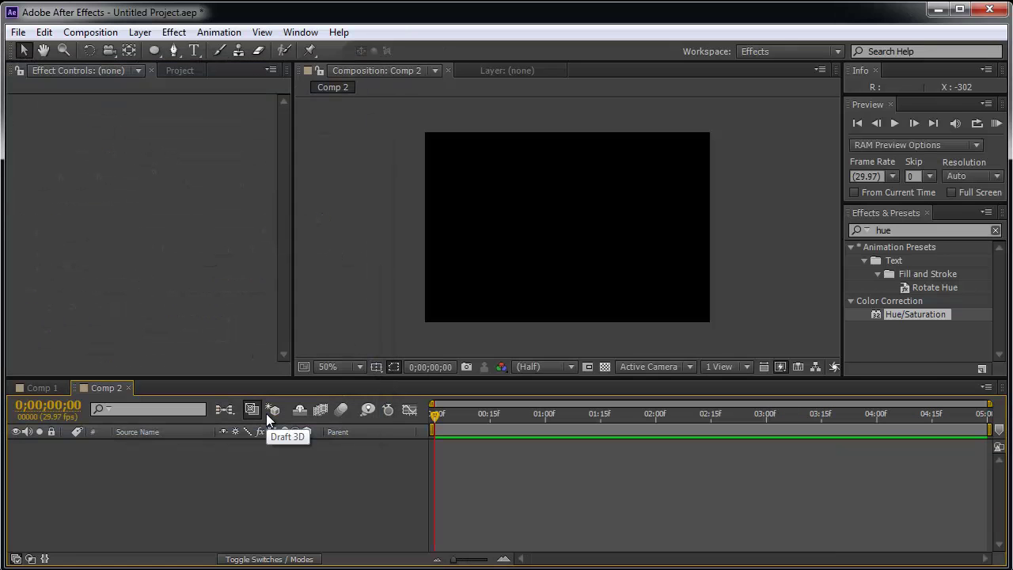
- Add a 720×480 solid, Gray Solid 2, to Comp 2, keeping the default gray colour
{"action": "right_click", "coordinate": [256, 474]}
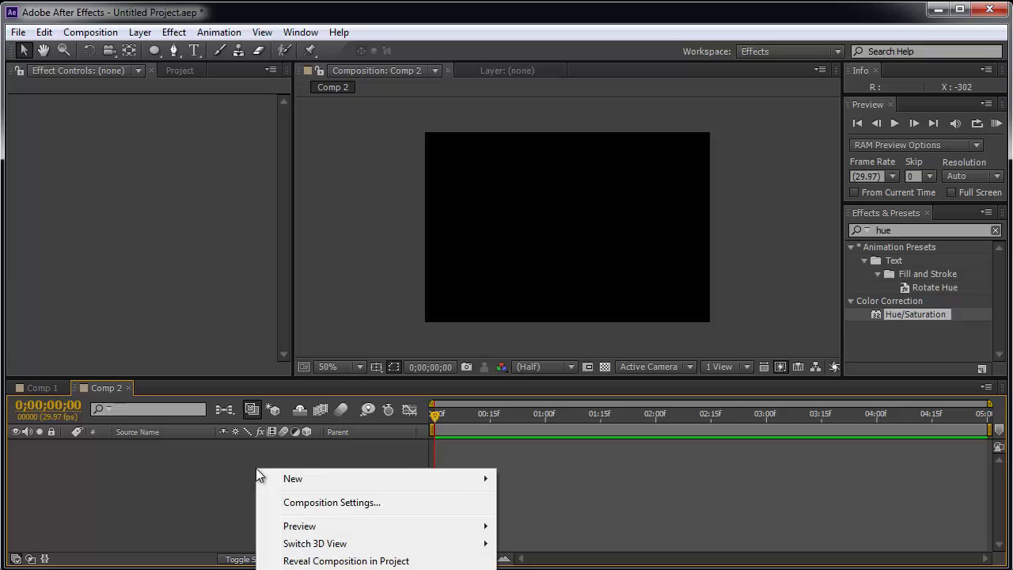
{"action": "mouse_move", "coordinate": [290, 480]}
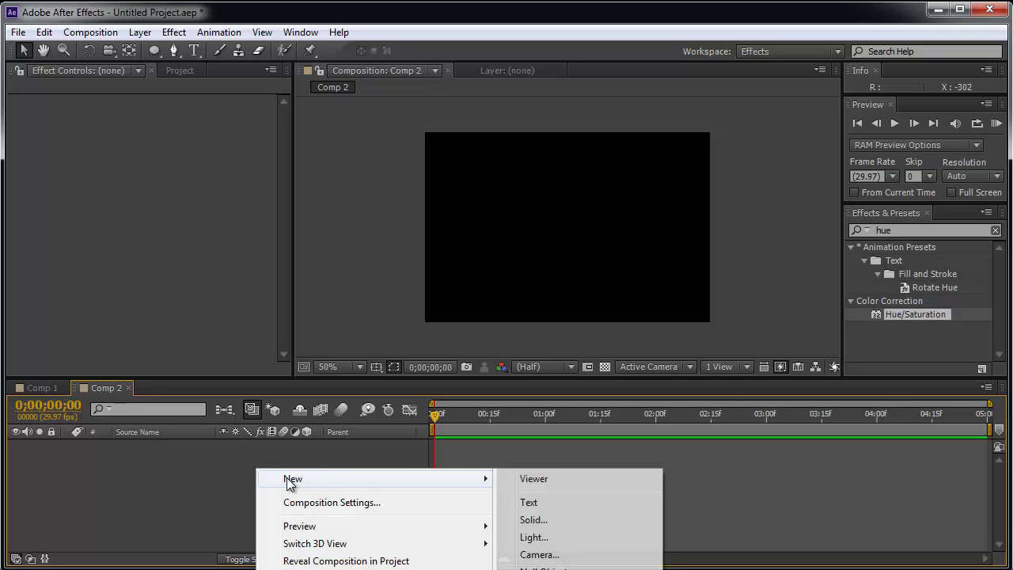
{"action": "left_click", "coordinate": [594, 523]}
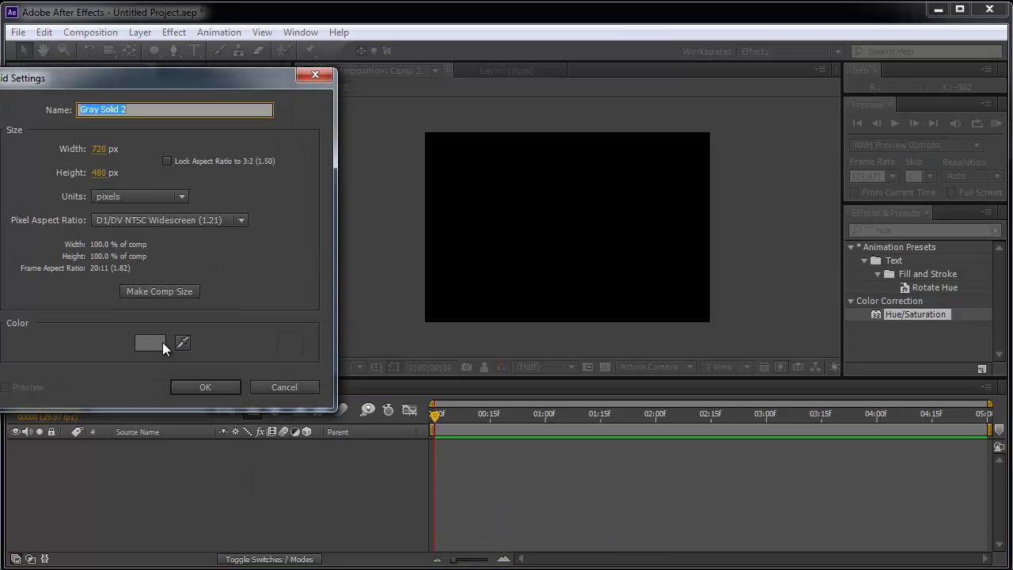
{"action": "left_click", "coordinate": [227, 387]}
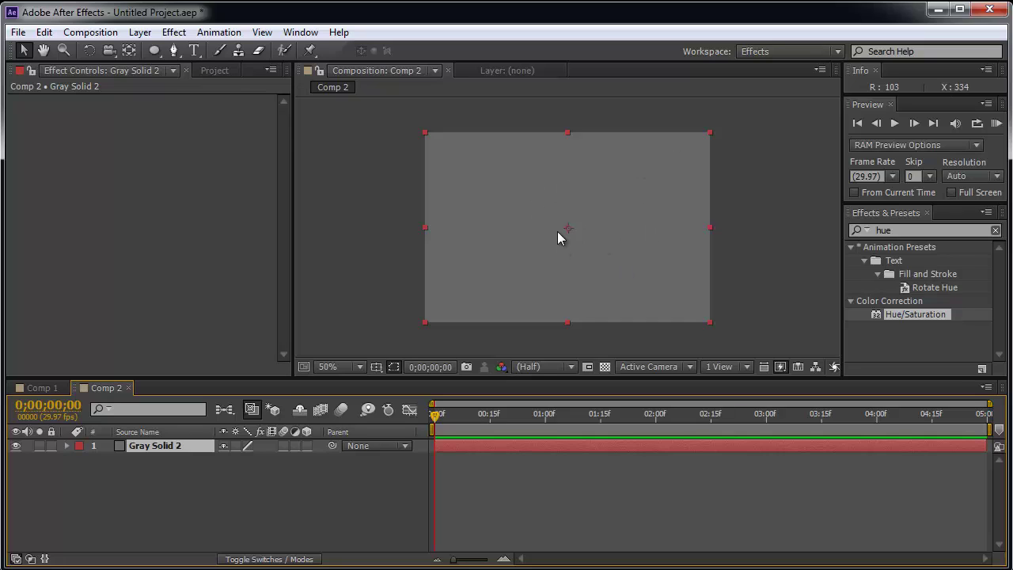
- Draw a small elliptical mask right of centre on Gray Solid 2 with the Ellipse Tool
{"action": "left_click", "coordinate": [156, 56]}
{"action": "left_click", "coordinate": [156, 54]}
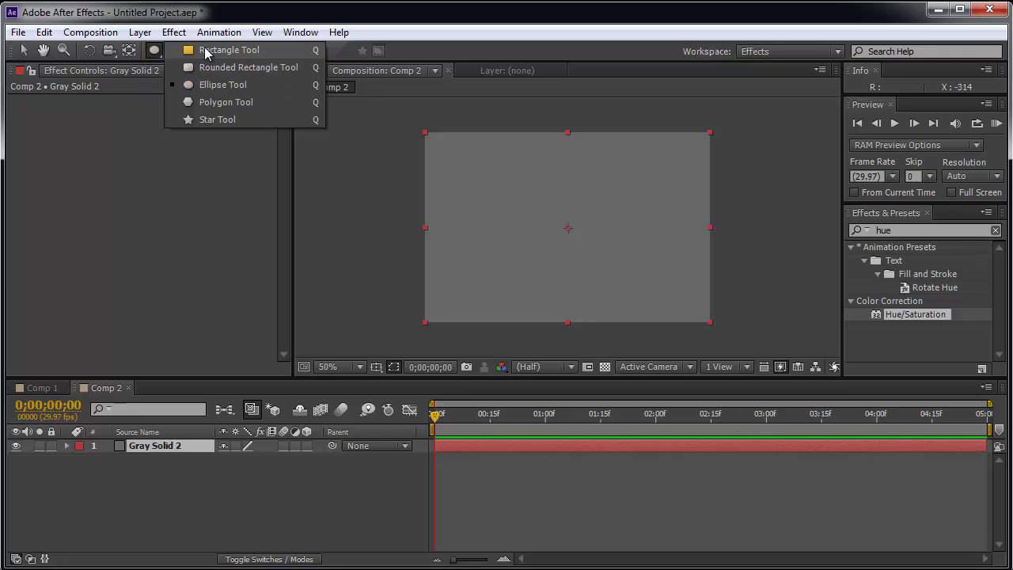
{"action": "left_click", "coordinate": [260, 84]}
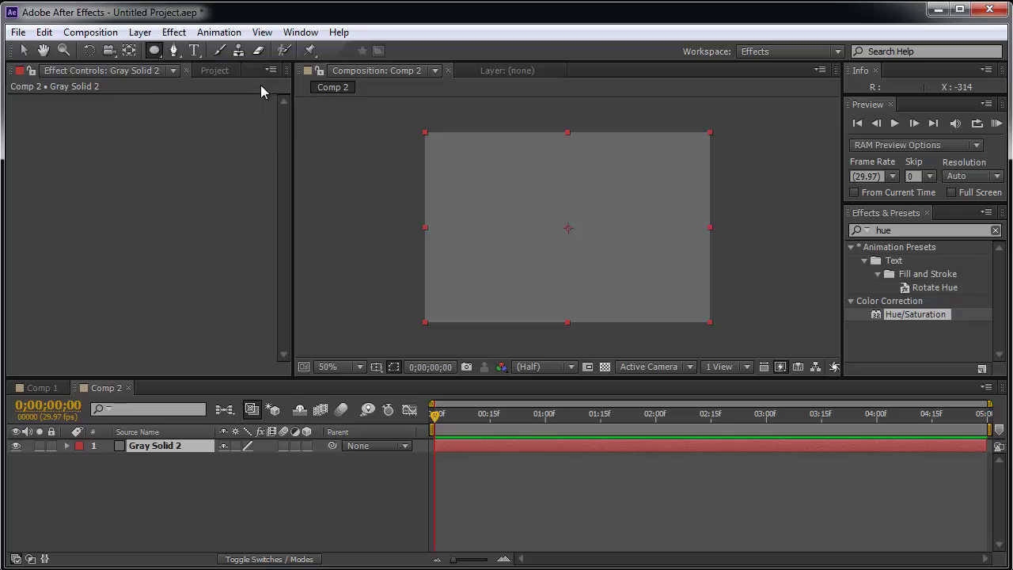
{"action": "left_click", "coordinate": [633, 196]}
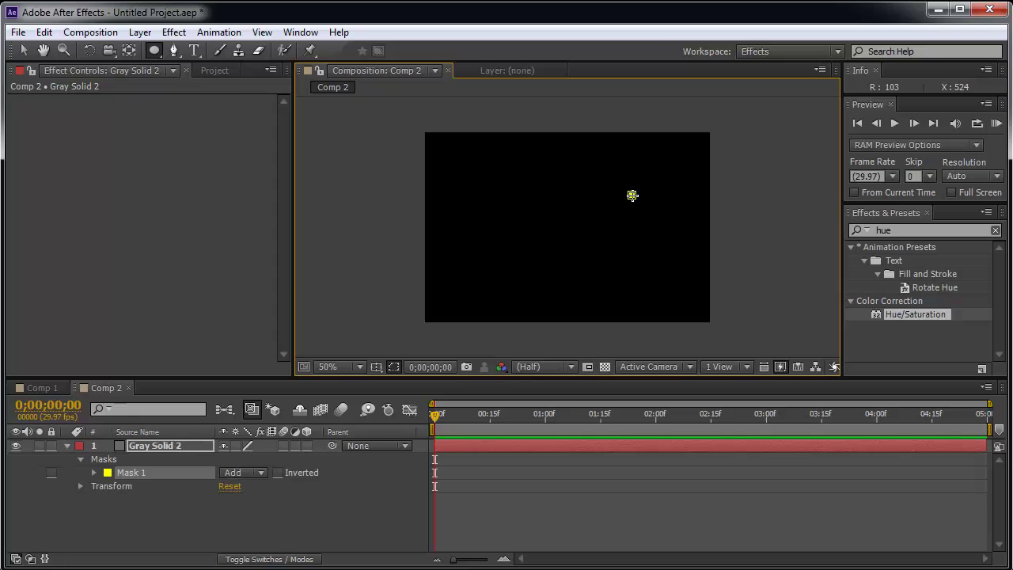
{"action": "left_click_drag", "start_coordinate": [633, 195], "coordinate": [663, 215]}
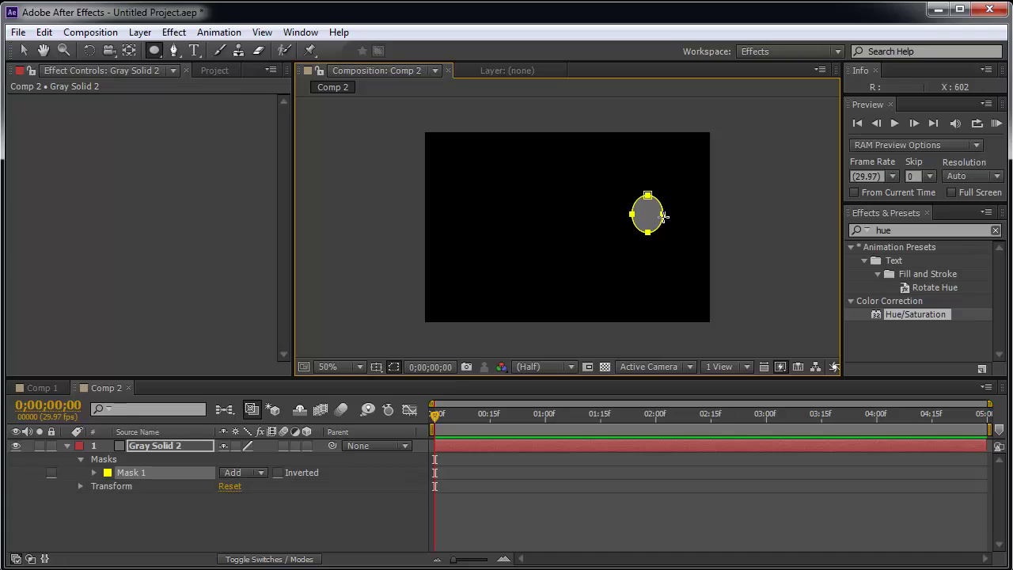
{"action": "left_click_drag", "start_coordinate": [663, 215], "coordinate": [667, 224]}
{"action": "key", "text": "period"}
{"action": "key", "text": "comma"}
{"action": "key", "text": "comma"}
{"action": "key", "text": "comma"}
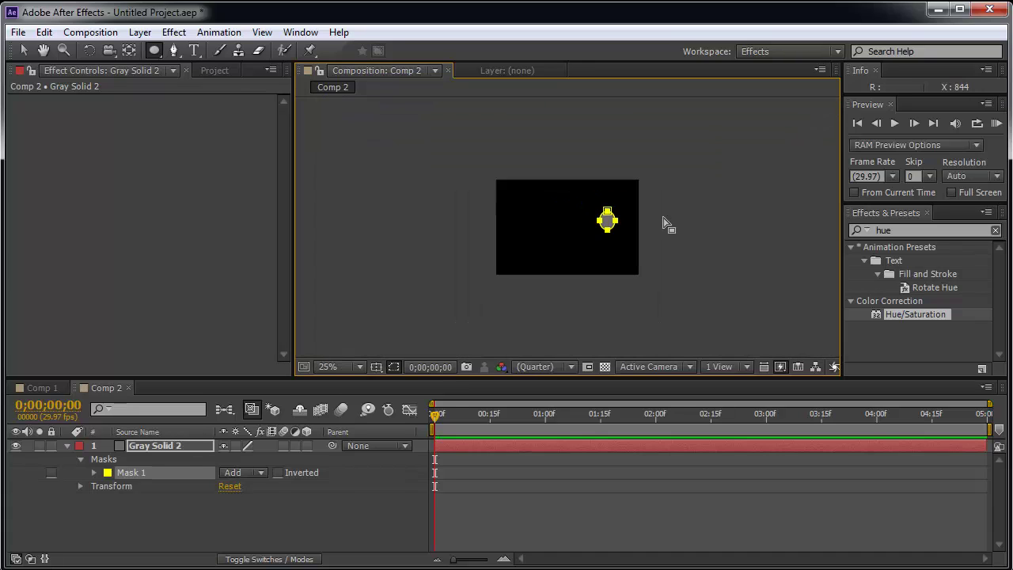
{"action": "key", "text": "period"}
{"action": "key", "text": "period"}
{"action": "key", "text": "period"}
{"action": "key", "text": "period"}
{"action": "key", "text": "comma"}
{"action": "key", "text": "comma"}
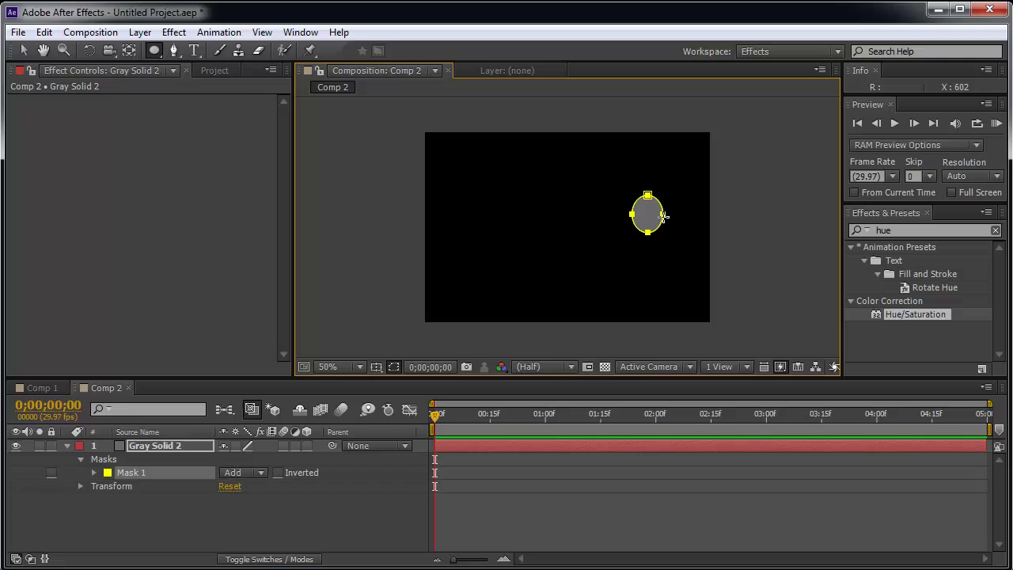
{"action": "key", "text": "period"}
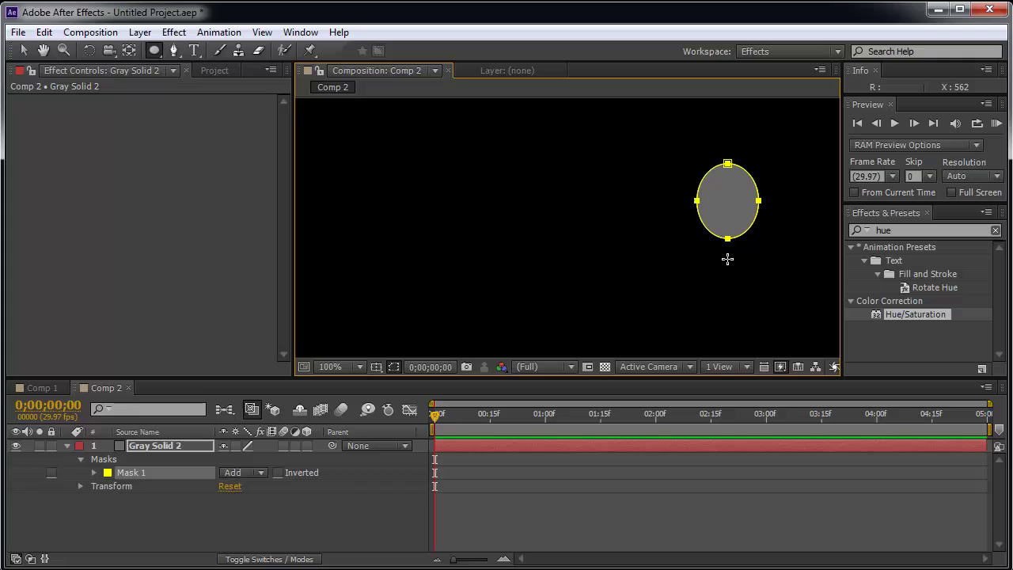
- Set Mask 1's feather to 21.0 pixels to soften the oval's edge
{"action": "left_click", "coordinate": [94, 472]}
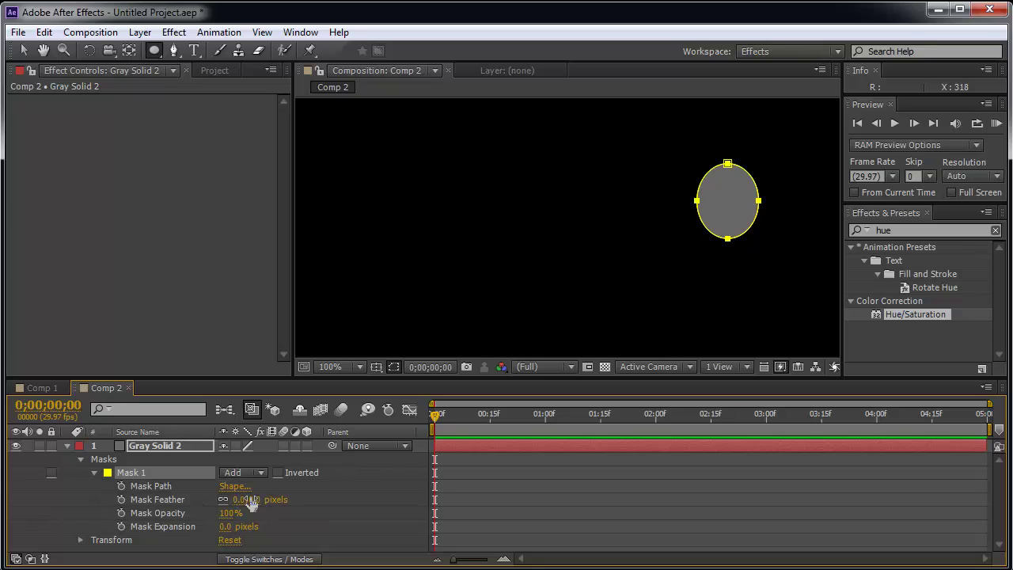
{"action": "mouse_move", "coordinate": [252, 502]}
{"action": "left_mouse_down"}
{"action": "mouse_move", "coordinate": [310, 498]}
{"action": "mouse_move", "coordinate": [260, 499]}
{"action": "mouse_move", "coordinate": [269, 499]}
{"action": "left_mouse_up"}
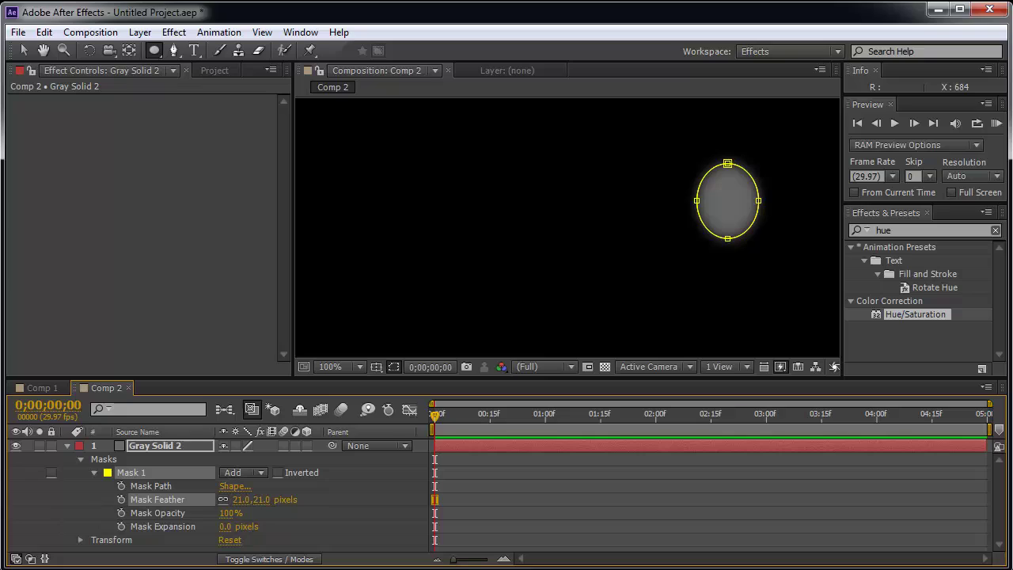
- Search the effects for 'glow' and apply Stylize > Glow to Gray Solid 2
{"action": "left_click", "coordinate": [900, 230]}
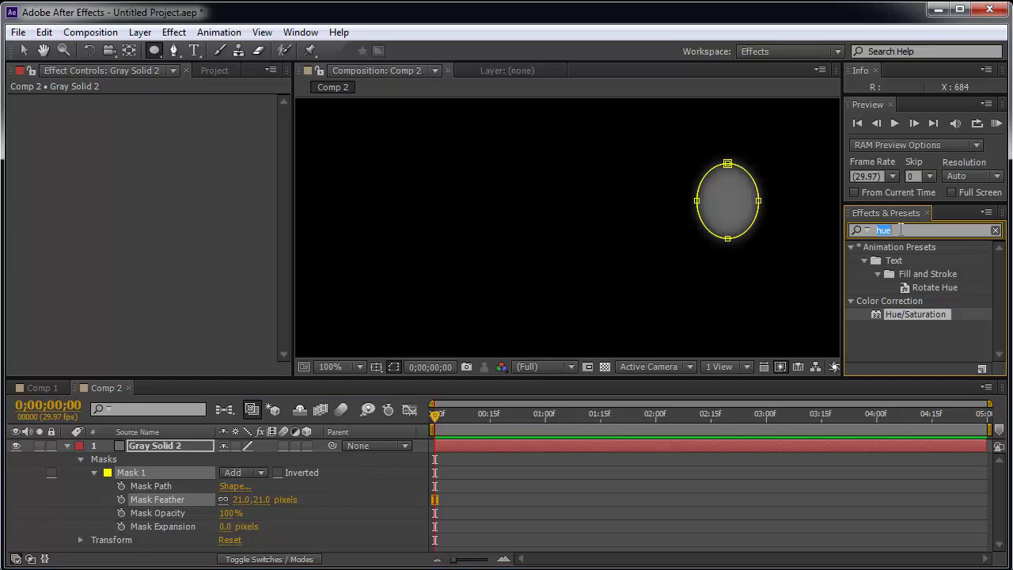
{"action": "type", "text": "glow"}
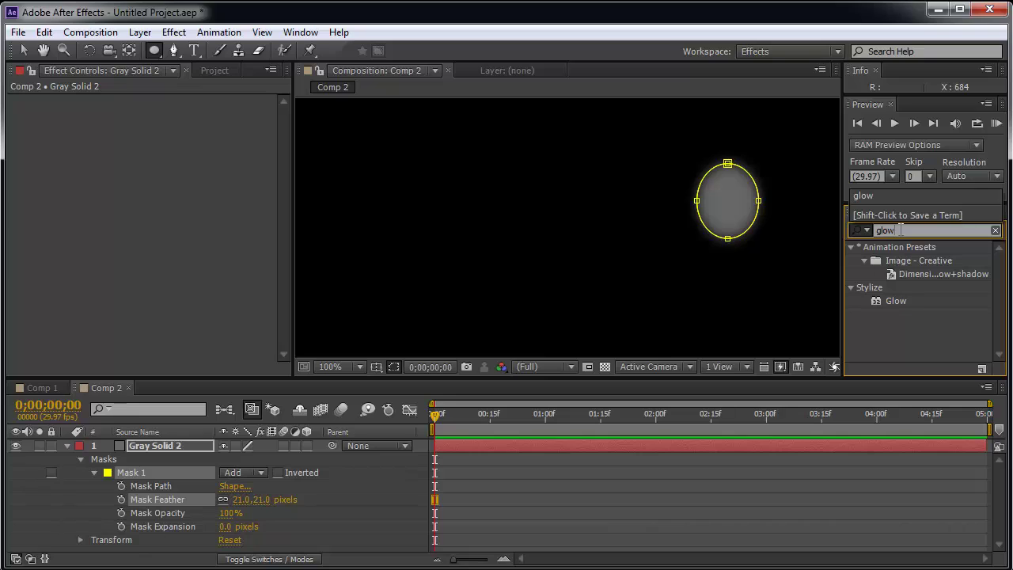
{"action": "key", "text": "Return"}
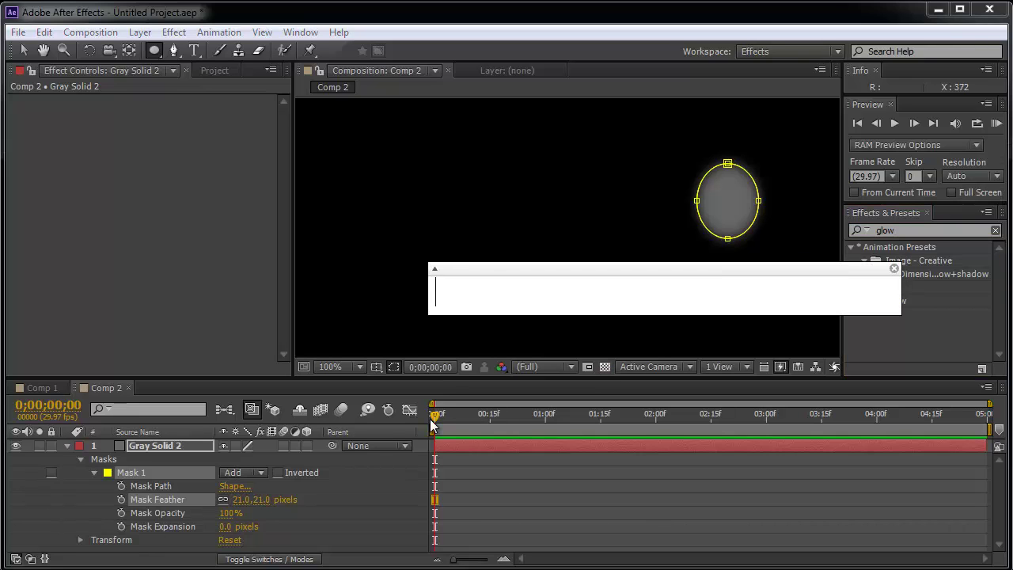
{"action": "type", "text": "add a gl"}
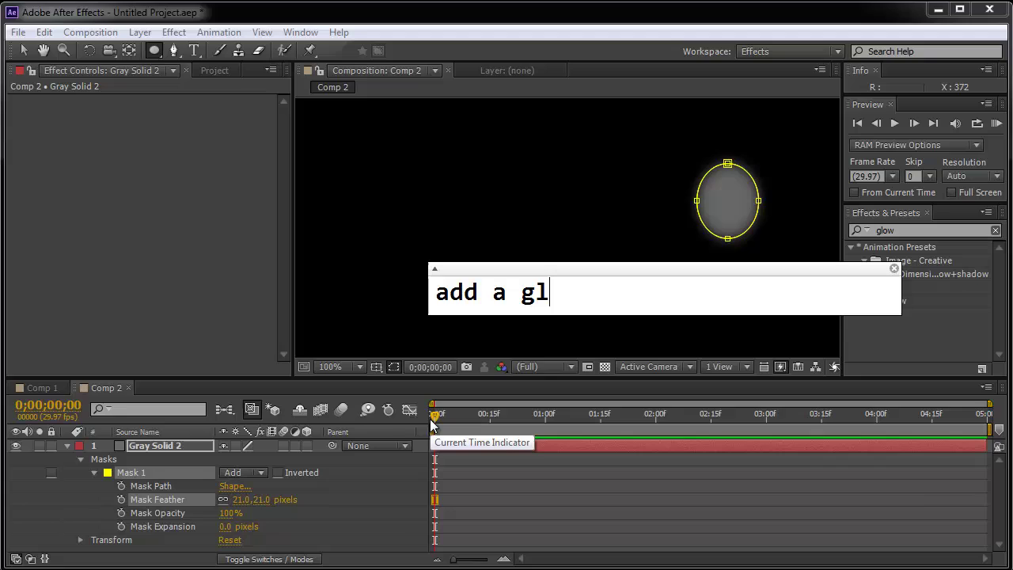
{"action": "type", "text": "ow Effect"}
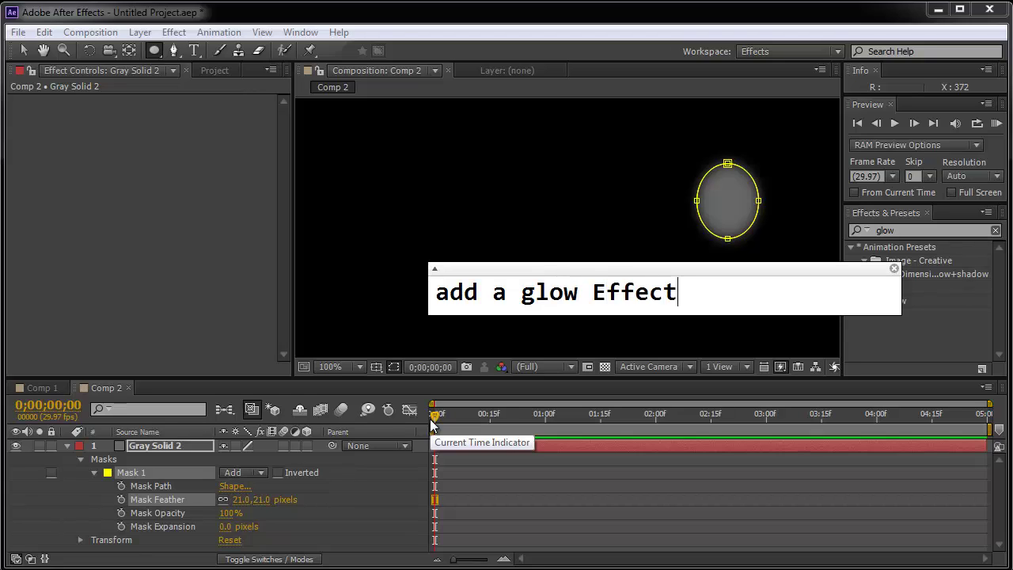
{"action": "left_click", "coordinate": [894, 269]}
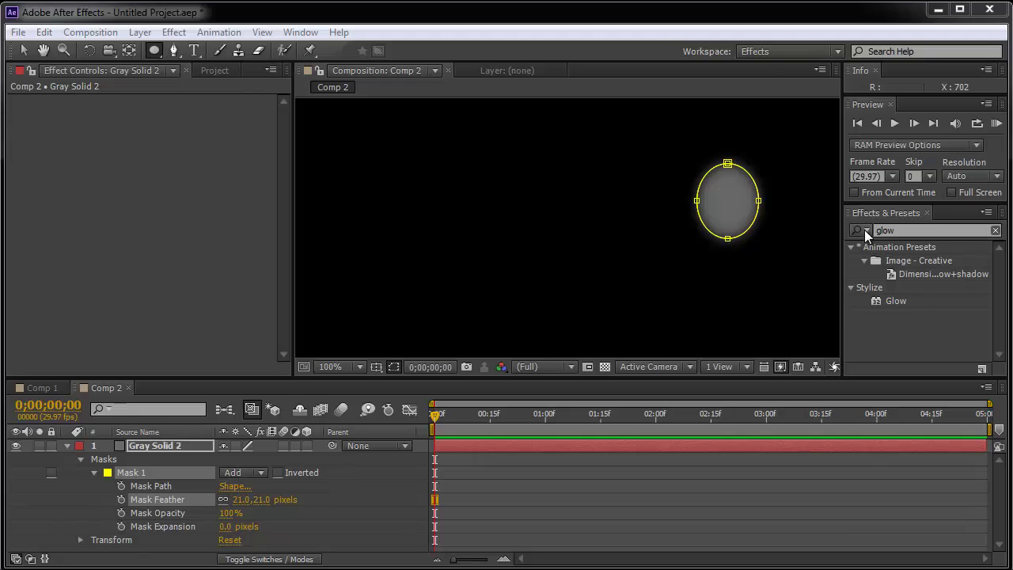
{"action": "left_click", "coordinate": [885, 231]}
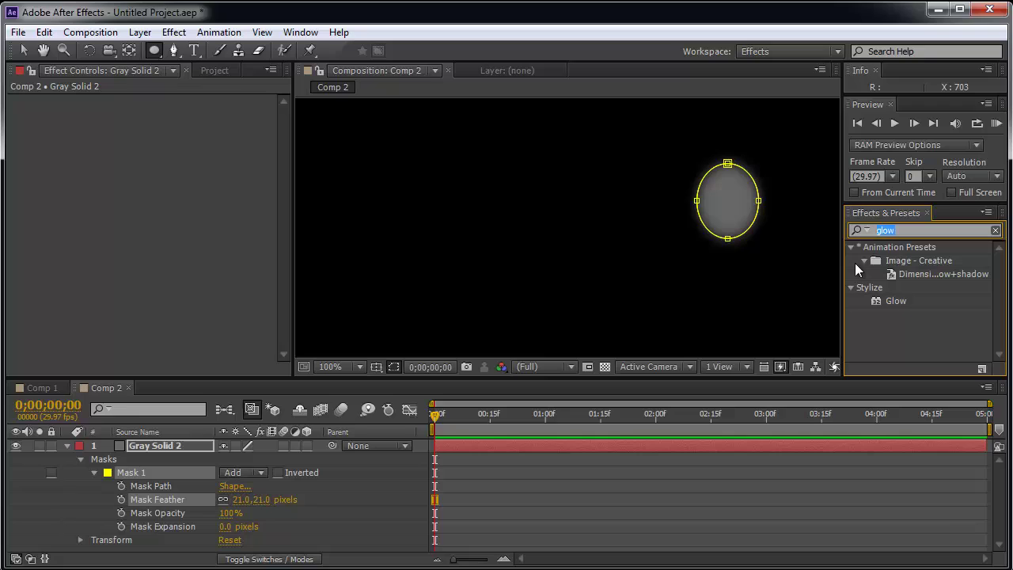
{"action": "left_click", "coordinate": [892, 302]}
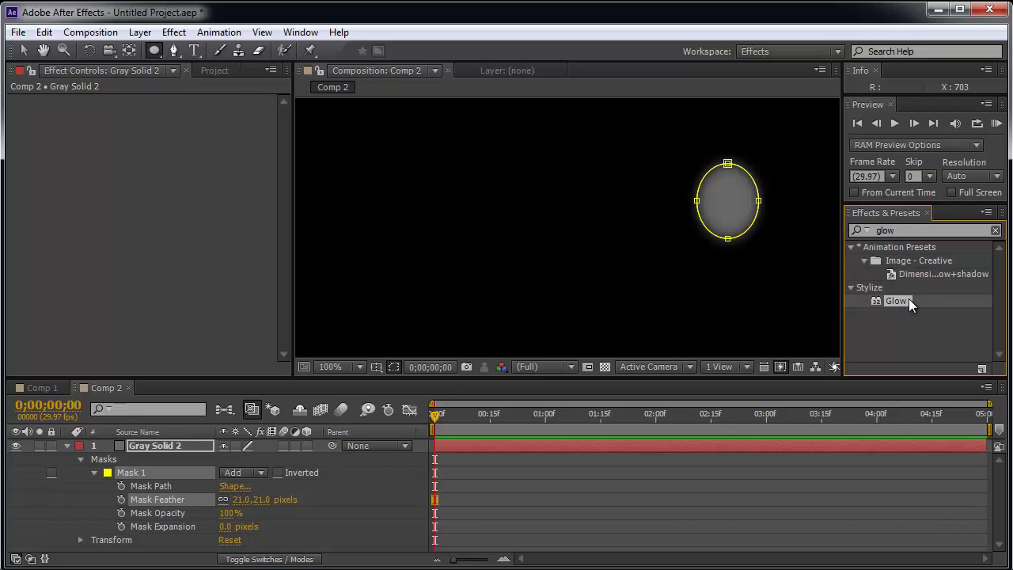
{"action": "double_click", "coordinate": [908, 300]}
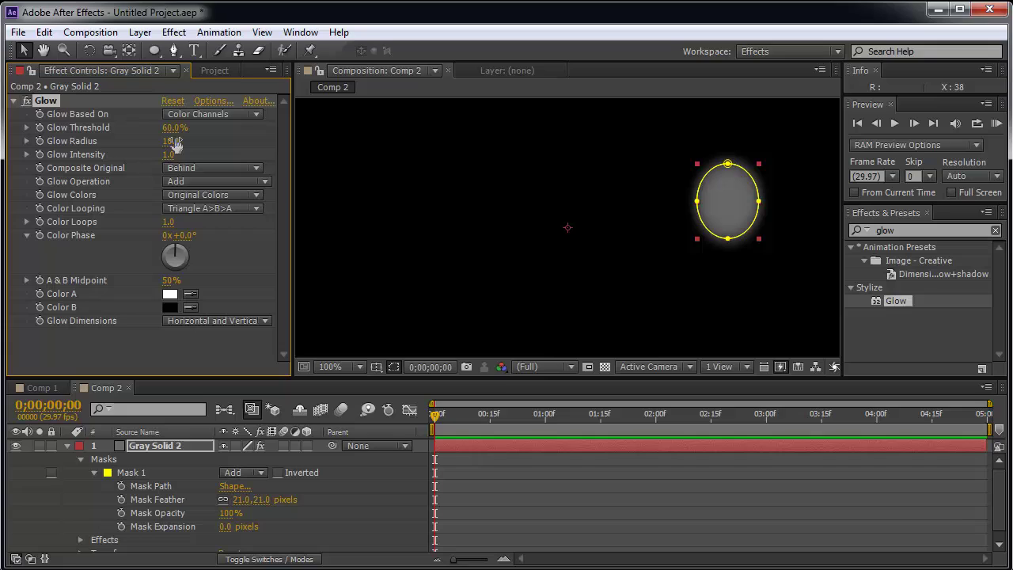
- Raise Glow Radius to 40.0 and set Glow Color A to a deep blue
{"action": "mouse_move", "coordinate": [174, 141]}
{"action": "left_mouse_down"}
{"action": "mouse_move", "coordinate": [290, 137]}
{"action": "mouse_move", "coordinate": [171, 149]}
{"action": "mouse_move", "coordinate": [237, 144]}
{"action": "mouse_move", "coordinate": [182, 150]}
{"action": "left_mouse_up"}
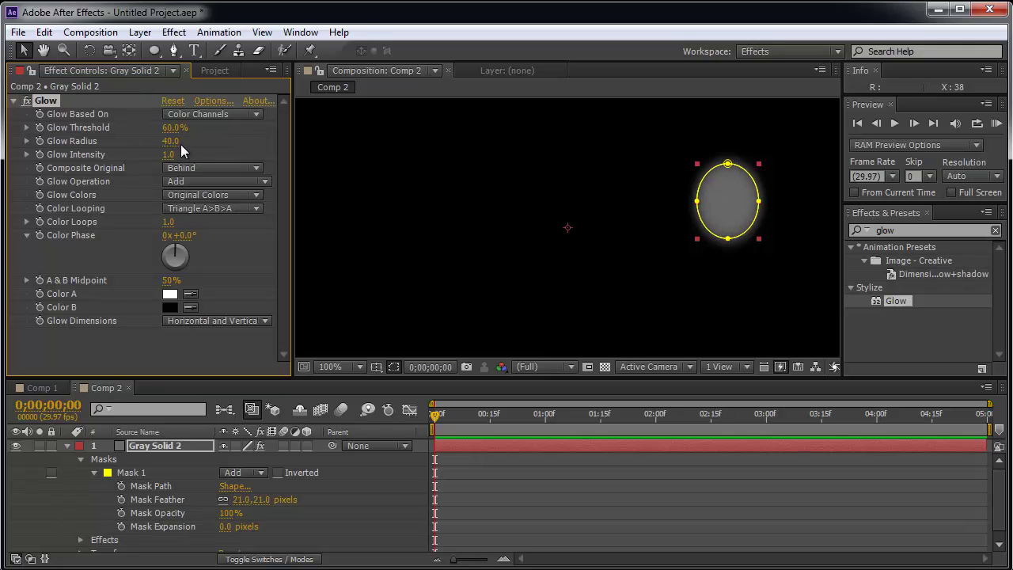
{"action": "left_click", "coordinate": [172, 299]}
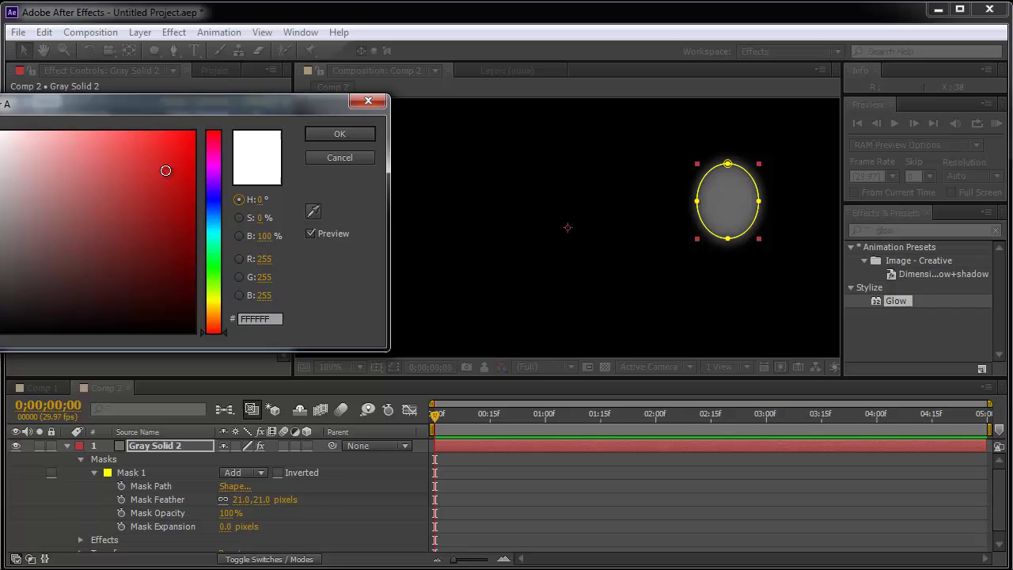
{"action": "left_click_drag", "start_coordinate": [199, 118], "coordinate": [530, 212]}
{"action": "left_click", "coordinate": [500, 290]}
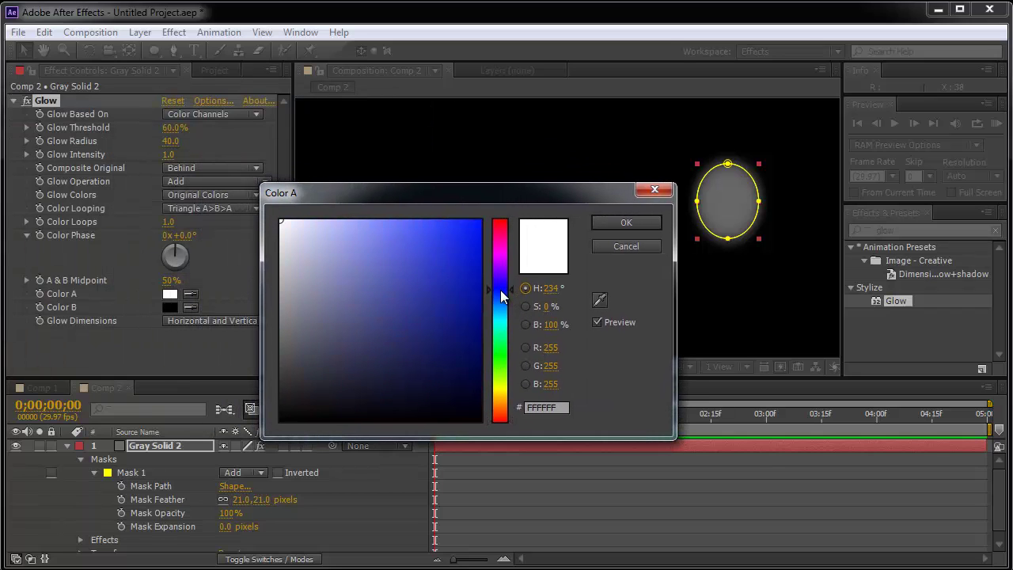
{"action": "left_click_drag", "start_coordinate": [477, 280], "coordinate": [496, 252]}
{"action": "left_click", "coordinate": [632, 223]}
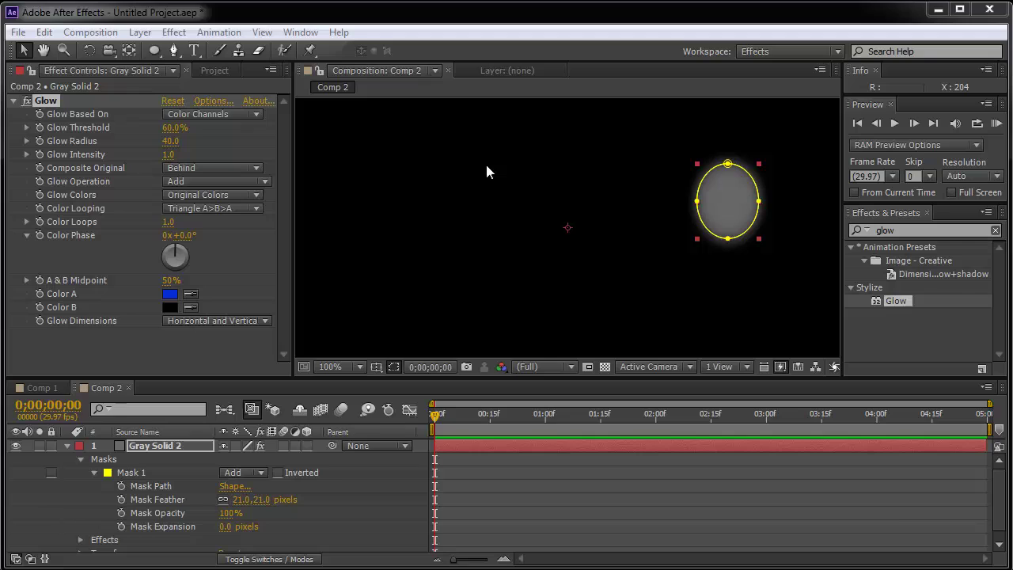
- Base the glow on Alpha Channel and set Glow Radius to 62.0 with intensity 1.6
{"action": "left_click", "coordinate": [211, 117]}
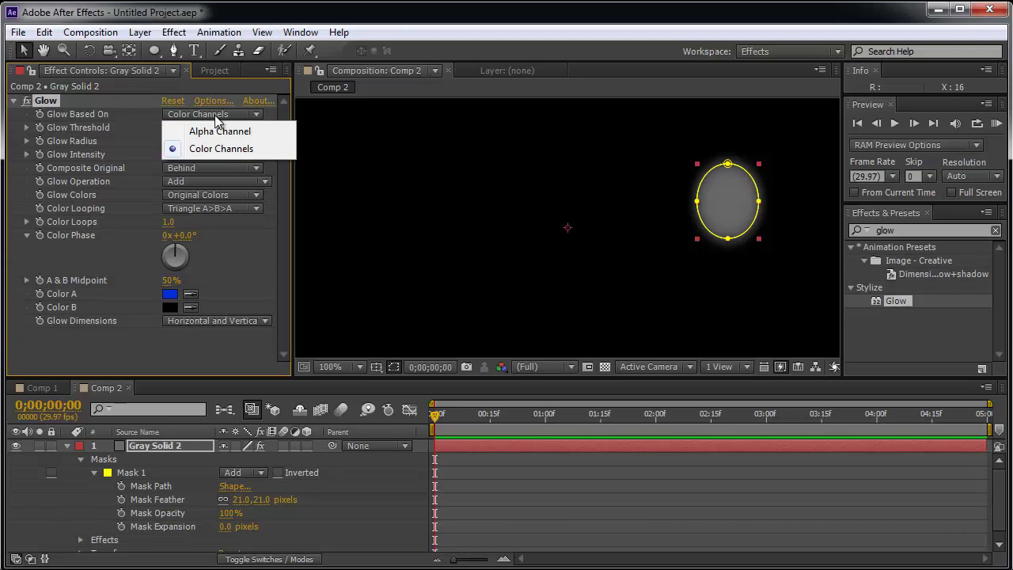
{"action": "left_click", "coordinate": [219, 119]}
{"action": "left_click", "coordinate": [215, 119]}
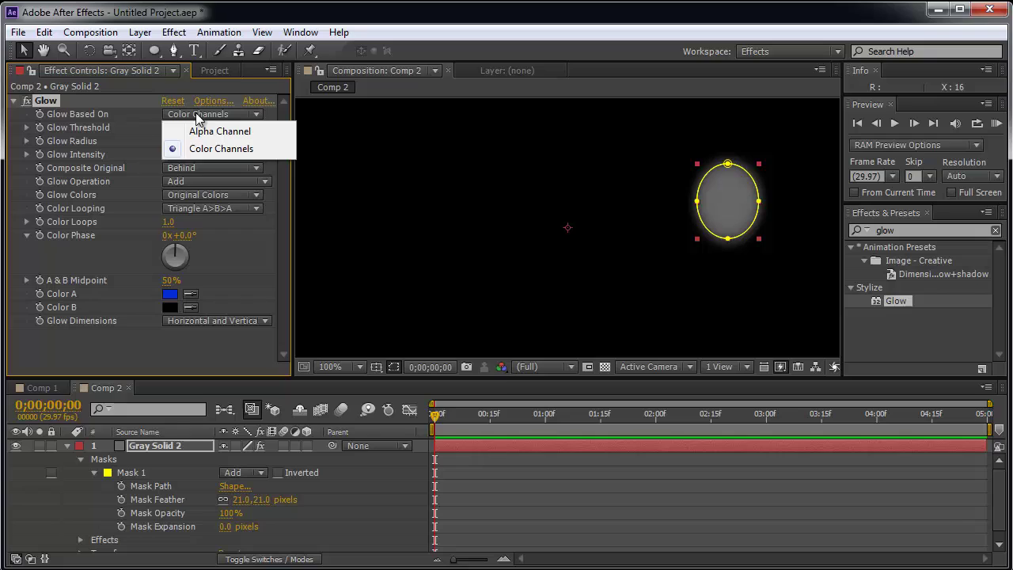
{"action": "left_click", "coordinate": [237, 135]}
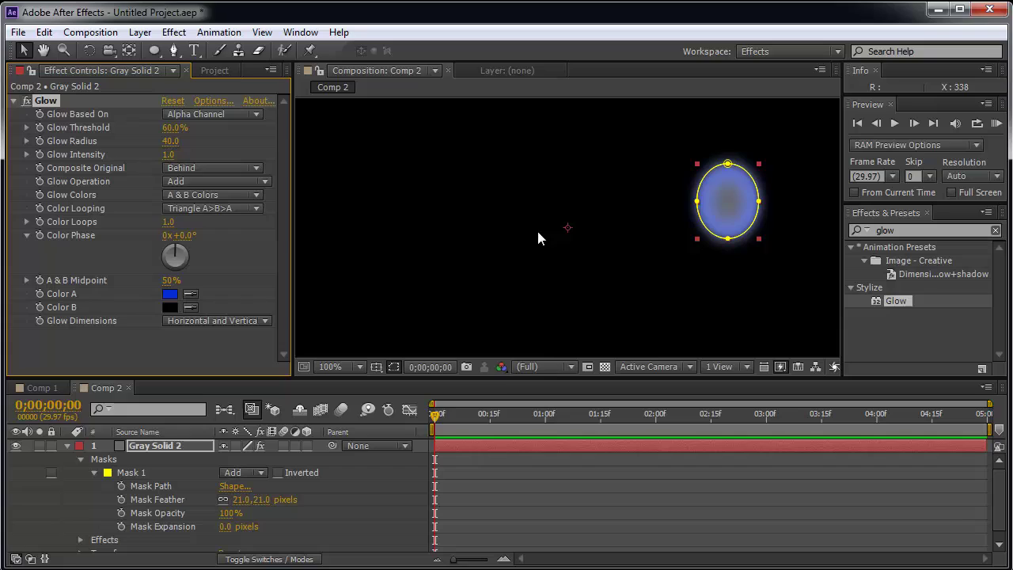
{"action": "left_click", "coordinate": [233, 115]}
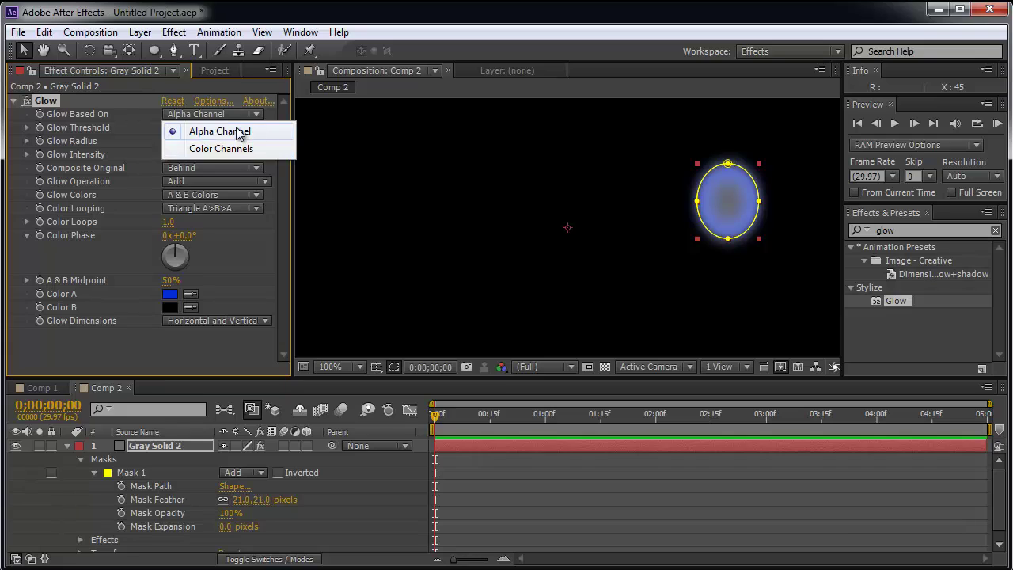
{"action": "left_click", "coordinate": [236, 129]}
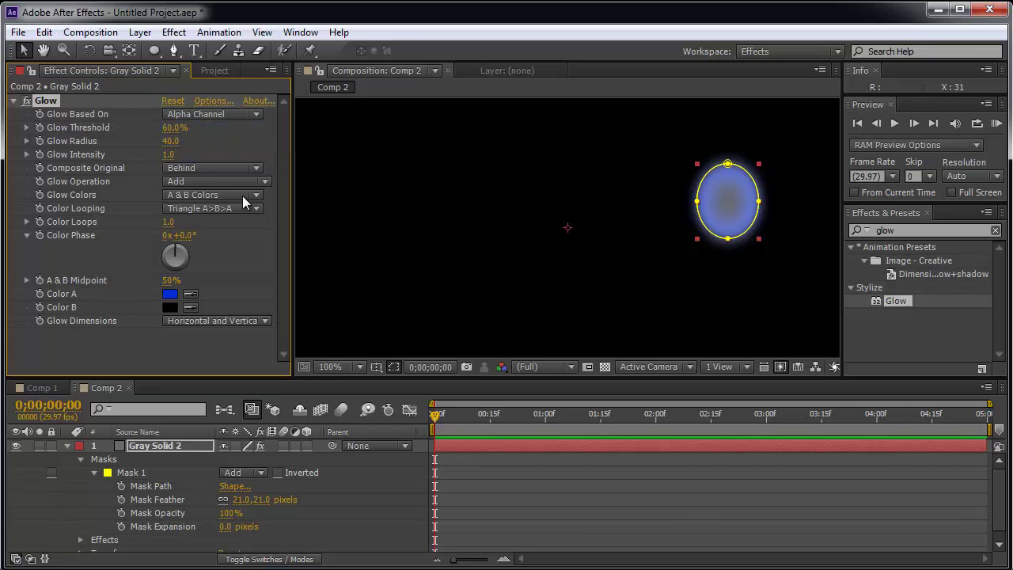
{"action": "left_click_drag", "start_coordinate": [174, 139], "coordinate": [222, 160]}
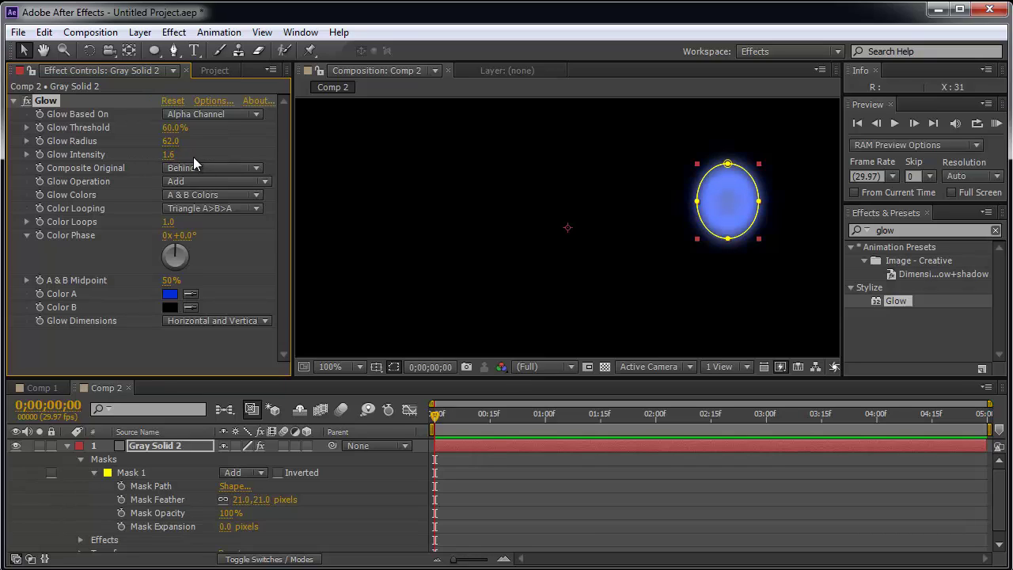
{"action": "key", "text": "alt+space"}
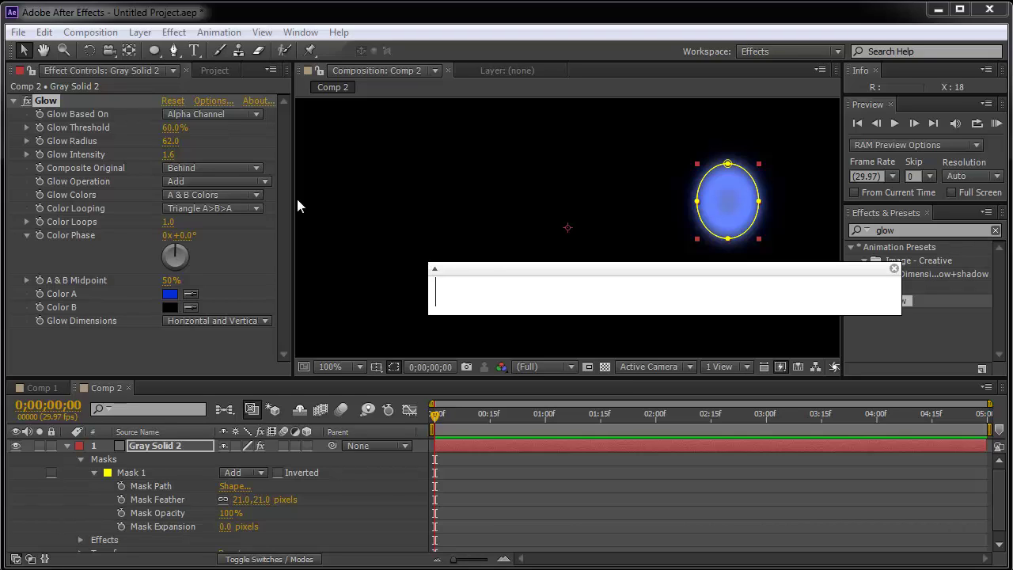
{"action": "type", "text": "if your solid "}
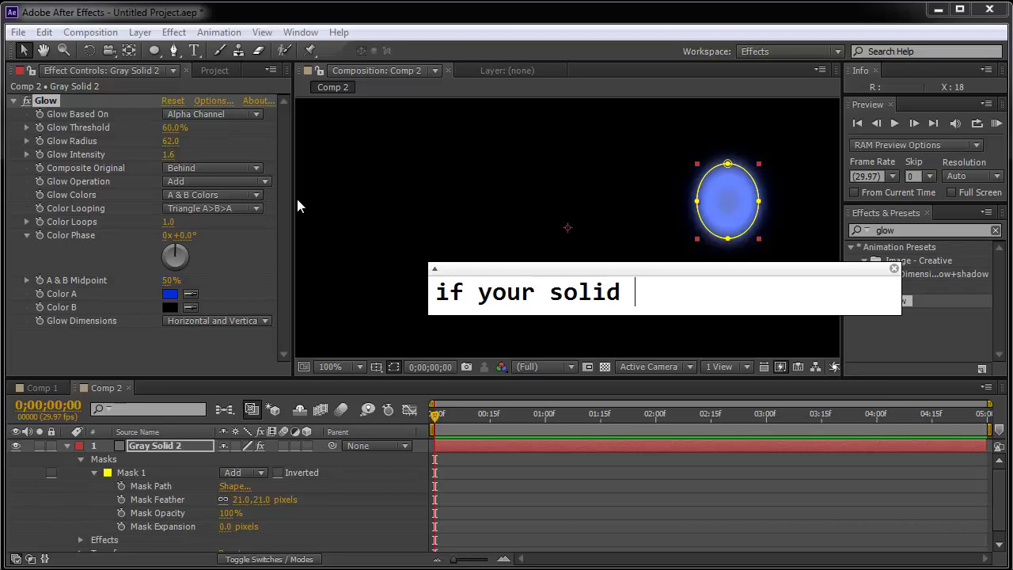
{"action": "type", "text": "is grey"}
{"action": "key", "text": "Return"}
{"action": "type", "text": "you"}
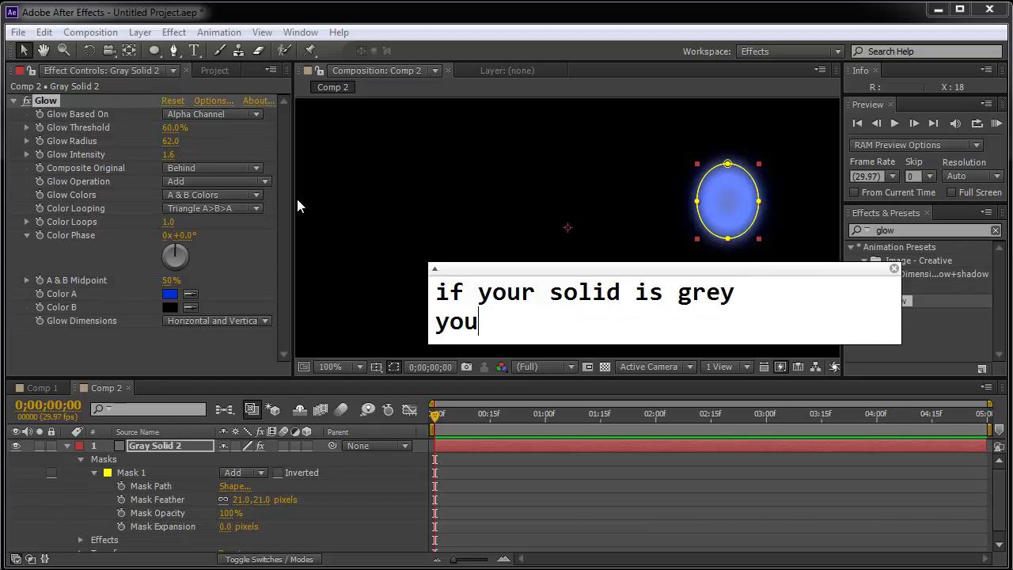
{"action": "type", "text": "'ll have to change"}
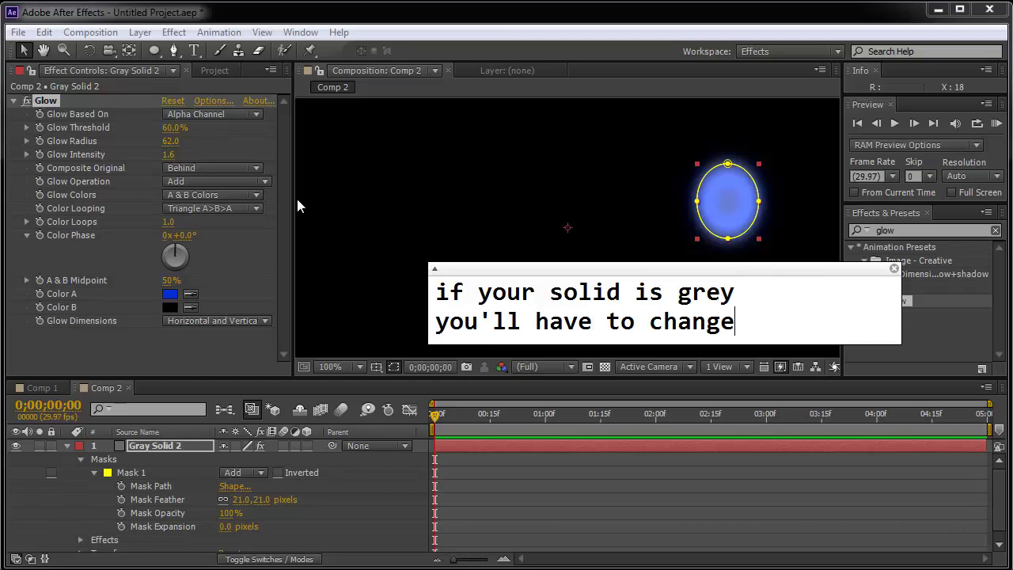
{"action": "key", "text": "Return"}
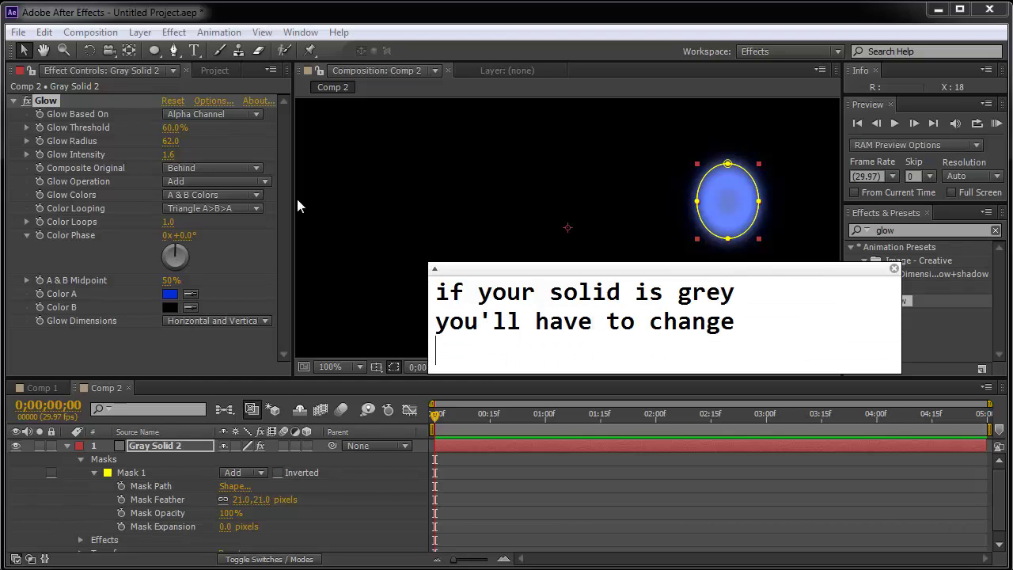
{"action": "left_click", "coordinate": [225, 117]}
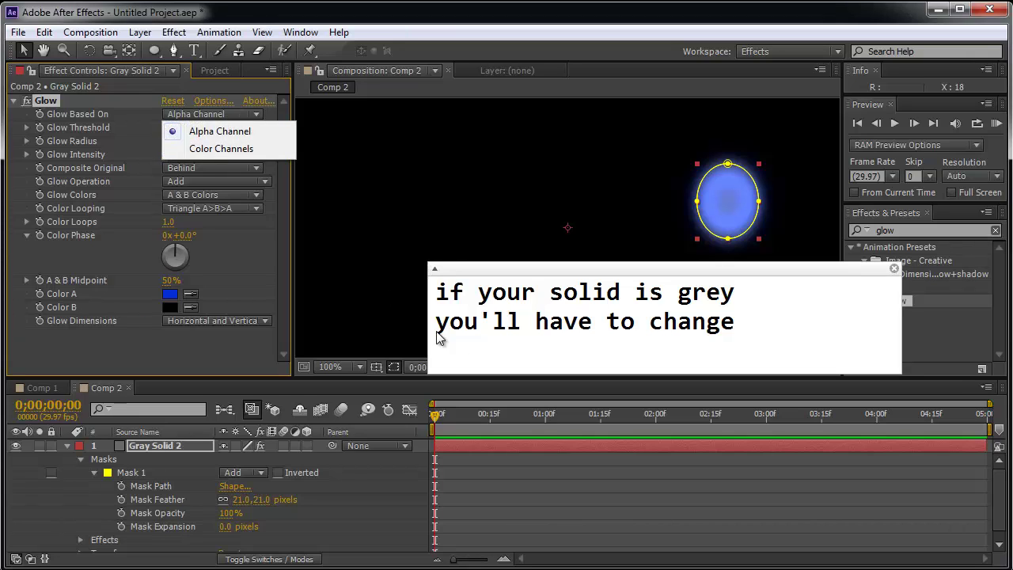
{"action": "left_click", "coordinate": [491, 346]}
{"action": "type", "text": "Col"}
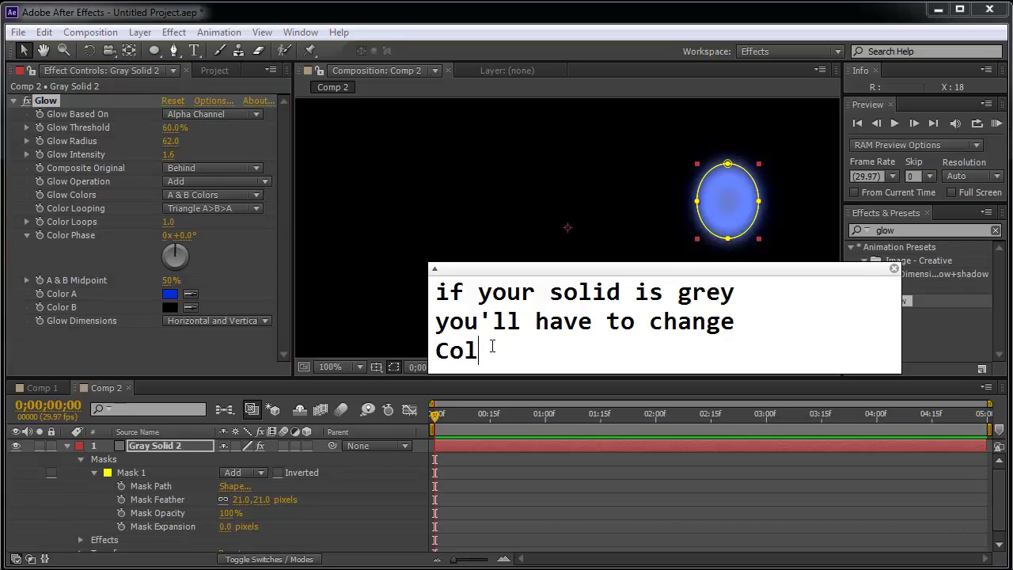
{"action": "key", "text": "BackSpace"}
{"action": "key", "text": "BackSpace"}
{"action": "key", "text": "BackSpace"}
{"action": "type", "text": "the Color ch"}
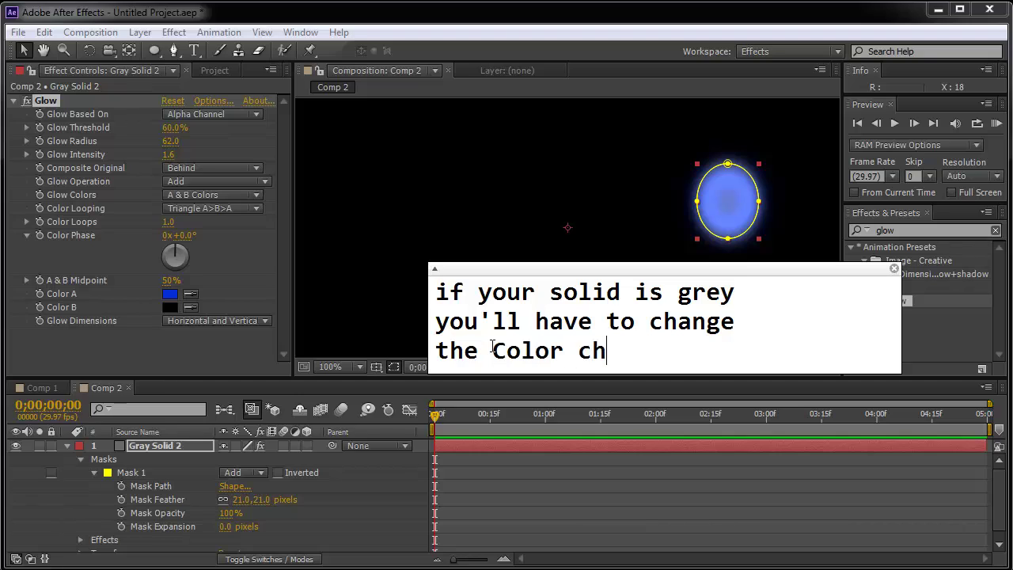
{"action": "type", "text": "annel to Al"}
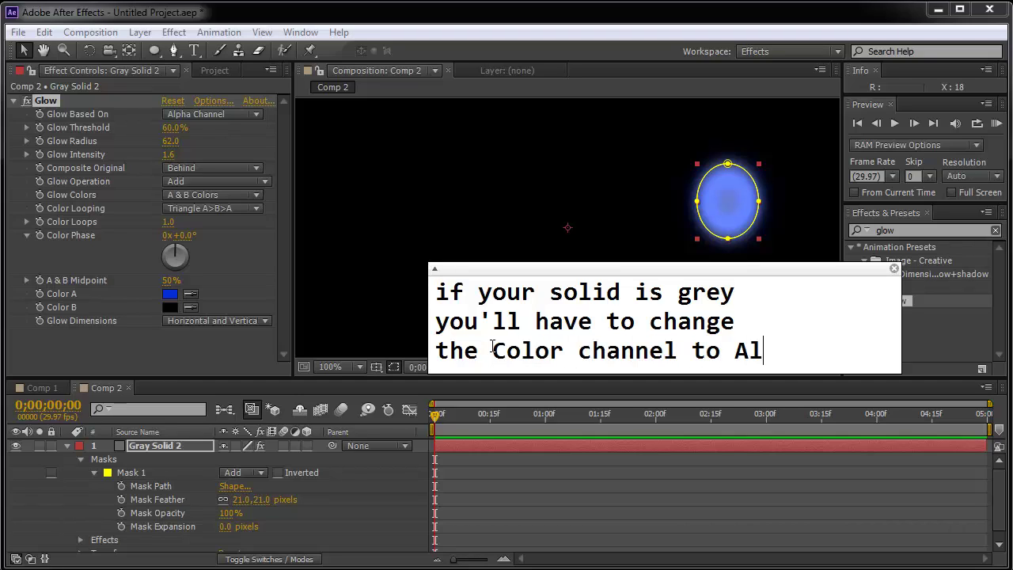
{"action": "type", "text": "pha Channel"}
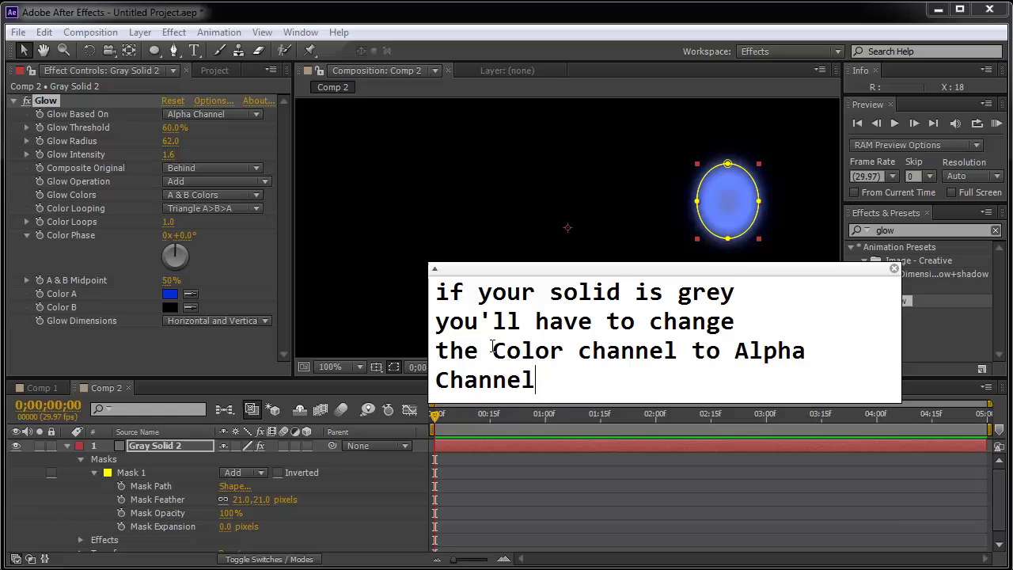
{"action": "type", "text": " to get color"}
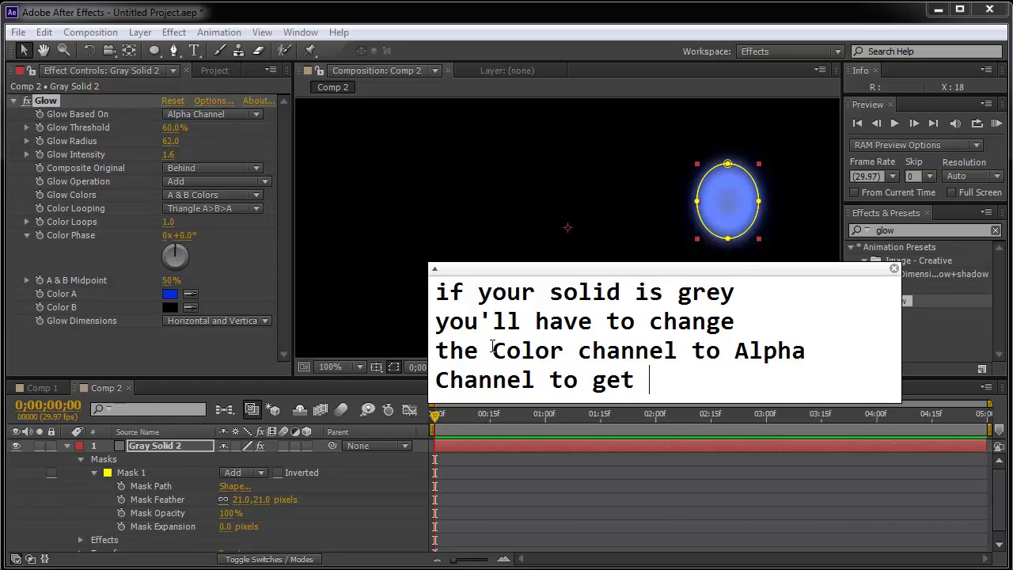
{"action": "left_click", "coordinate": [894, 269]}
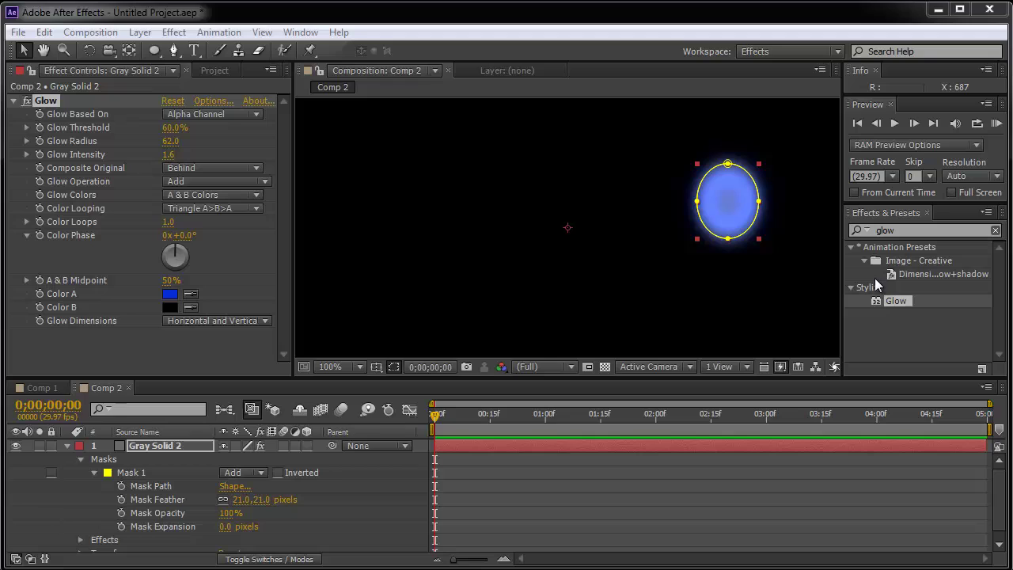
- Search the effects for 'hue' and apply Hue/Saturation to Gray Solid 2
{"action": "left_click", "coordinate": [899, 230]}
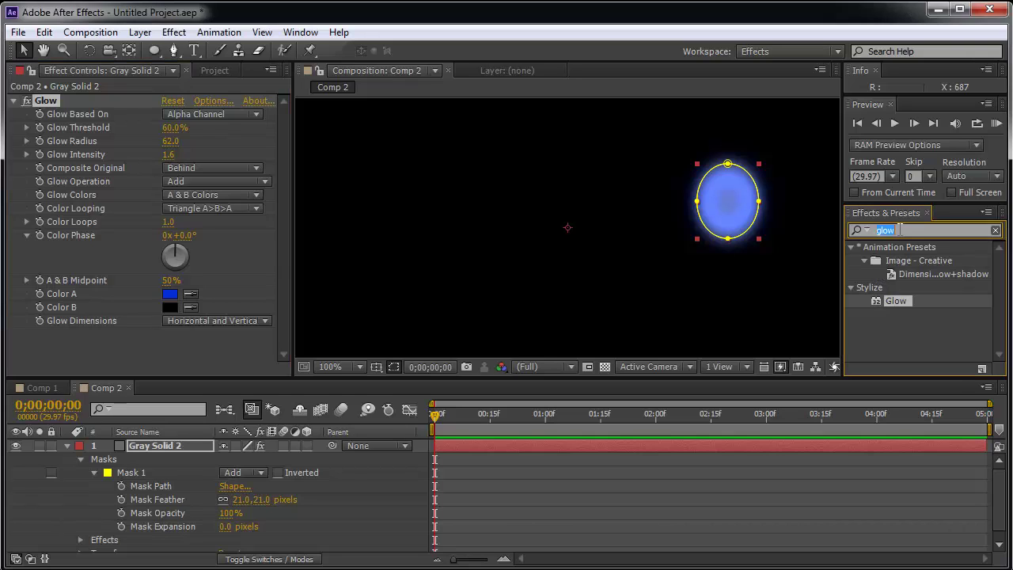
{"action": "type", "text": "hue"}
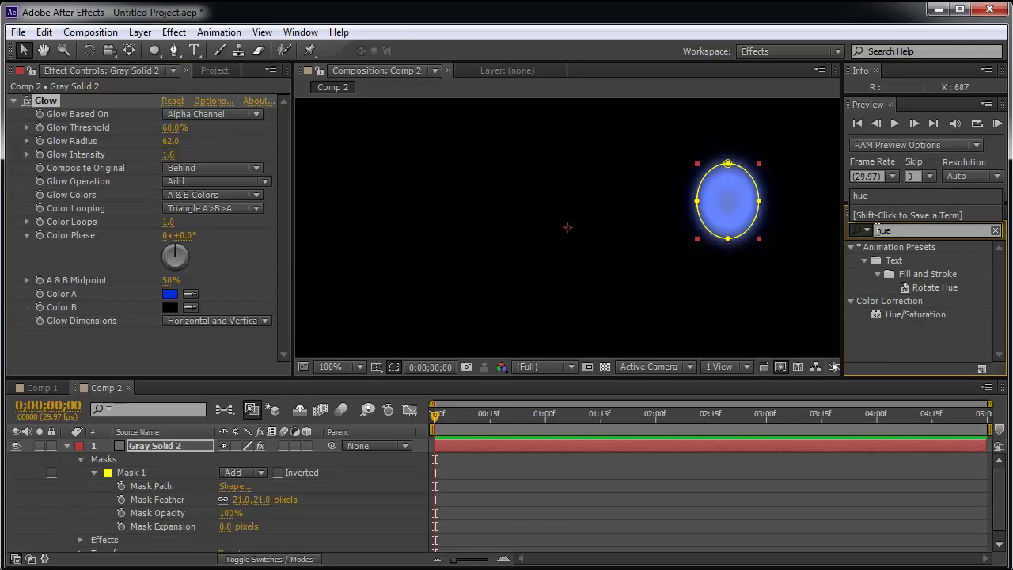
{"action": "left_click", "coordinate": [896, 316]}
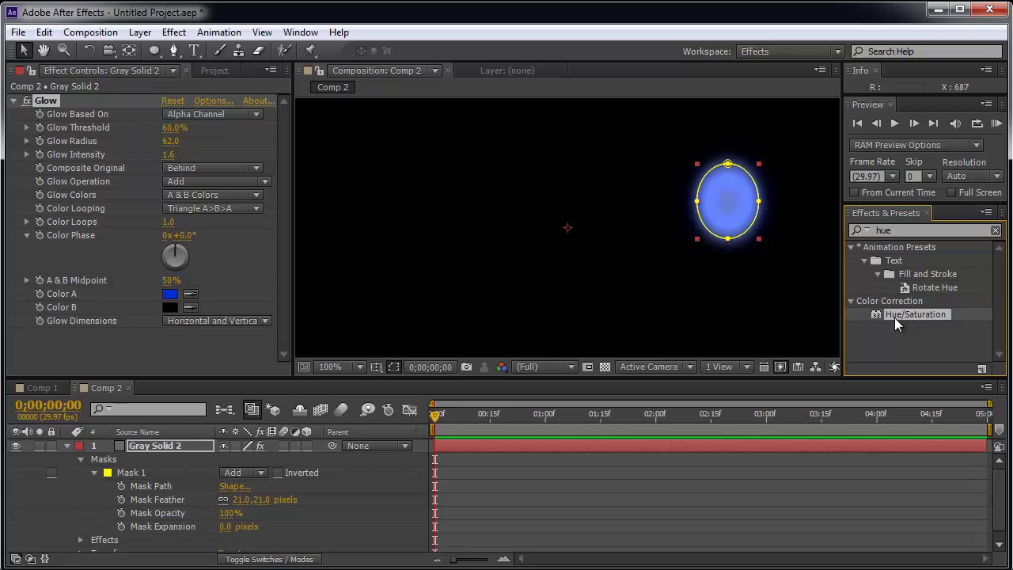
{"action": "double_click", "coordinate": [907, 317]}
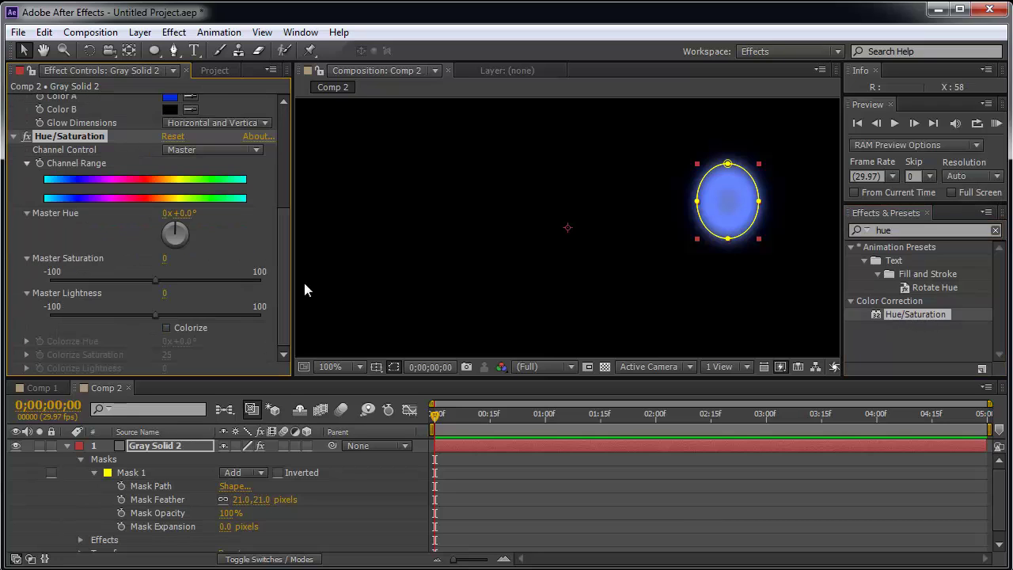
- Enable Colorize with hue -121° and saturation 91 to tint the oval blue
{"action": "left_click", "coordinate": [167, 328]}
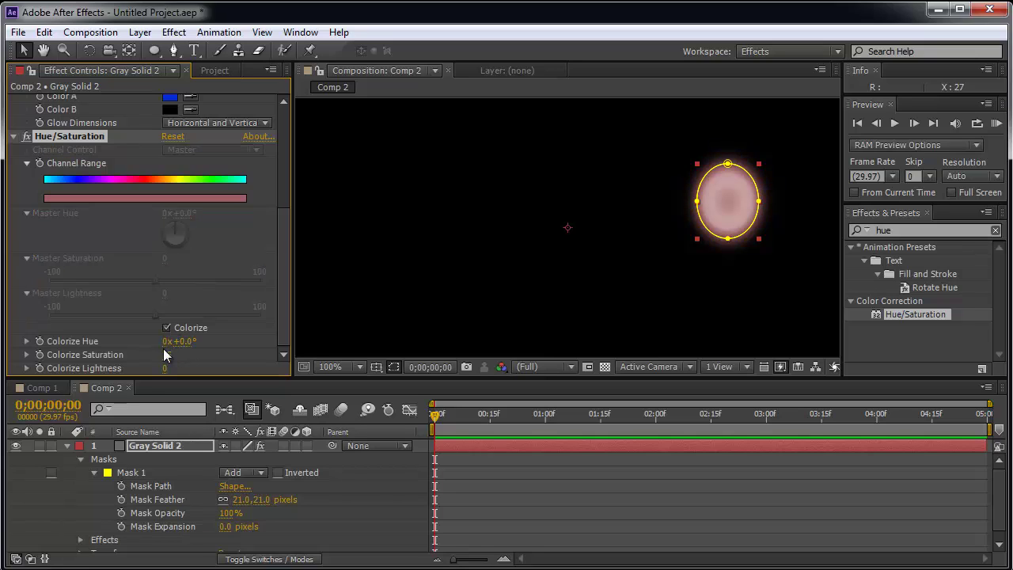
{"action": "left_click_drag", "start_coordinate": [197, 339], "coordinate": [109, 354]}
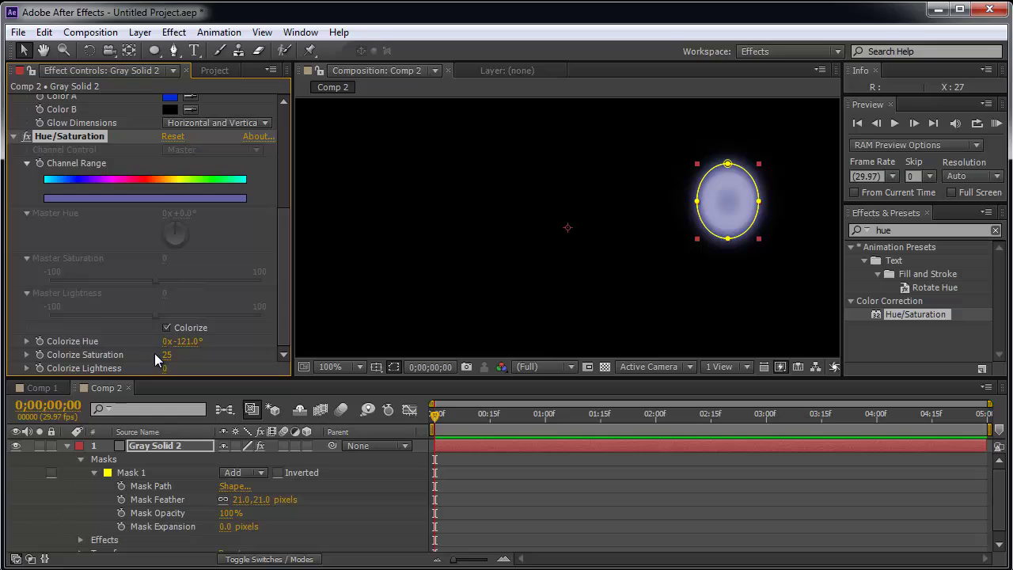
{"action": "left_click_drag", "start_coordinate": [166, 354], "coordinate": [224, 353]}
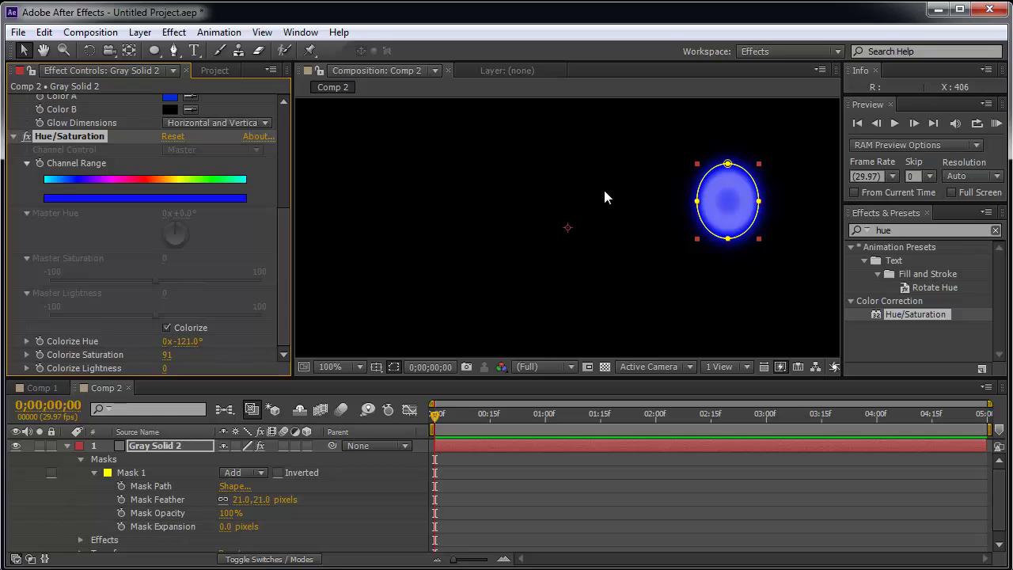
{"action": "left_click", "coordinate": [618, 204]}
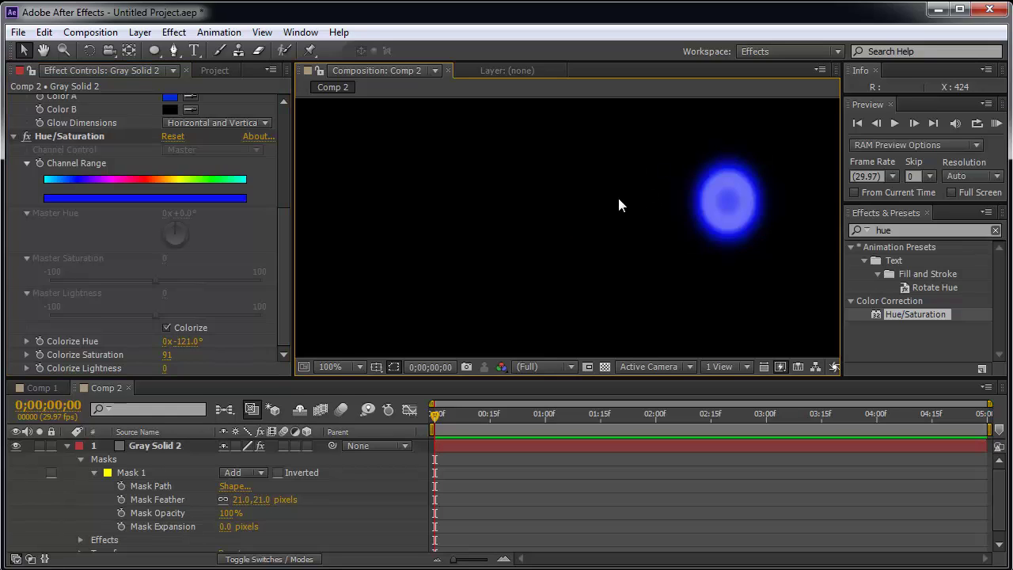
{"action": "left_click", "coordinate": [711, 198]}
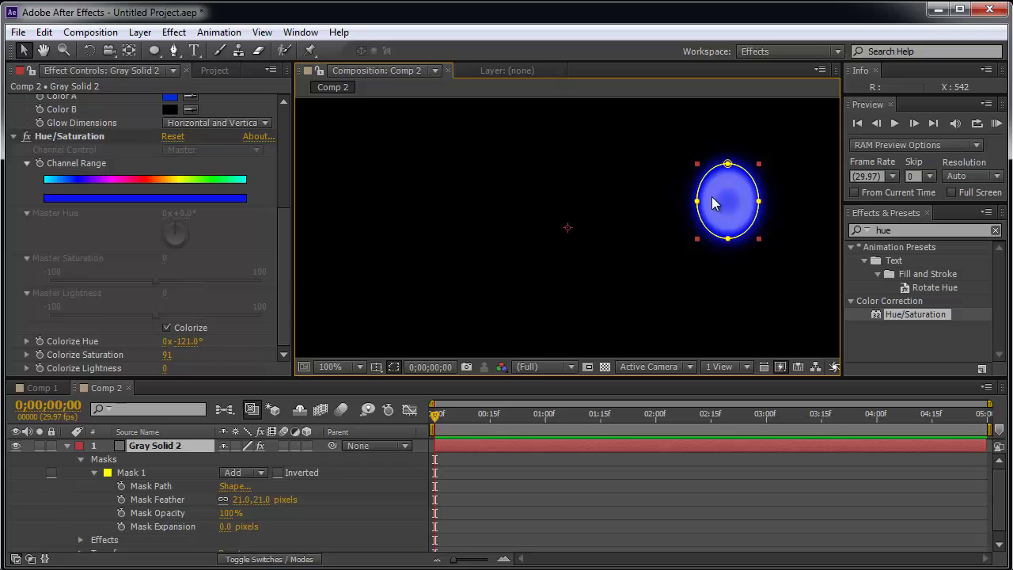
{"action": "left_click", "coordinate": [622, 204]}
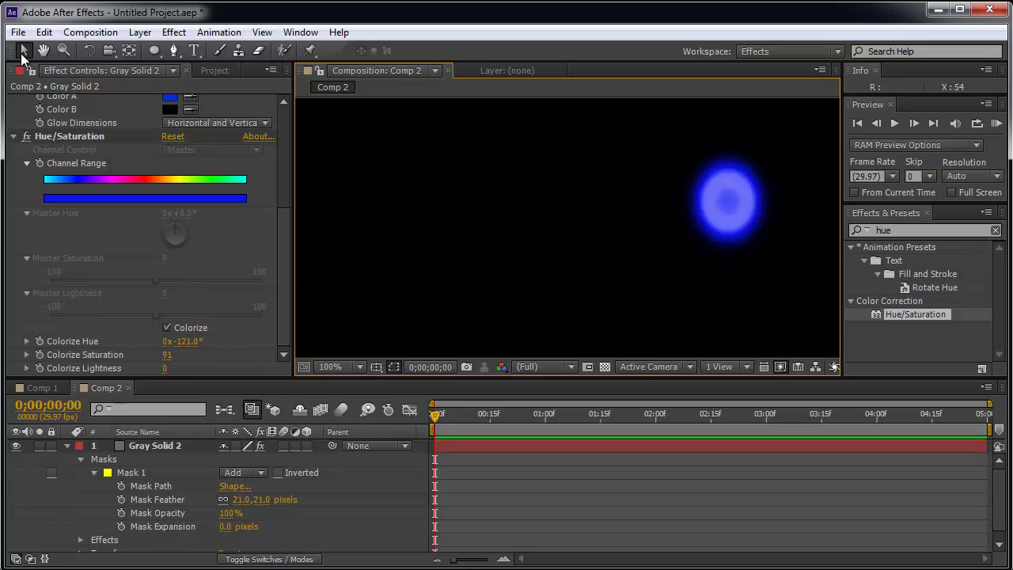
{"action": "left_click", "coordinate": [713, 198]}
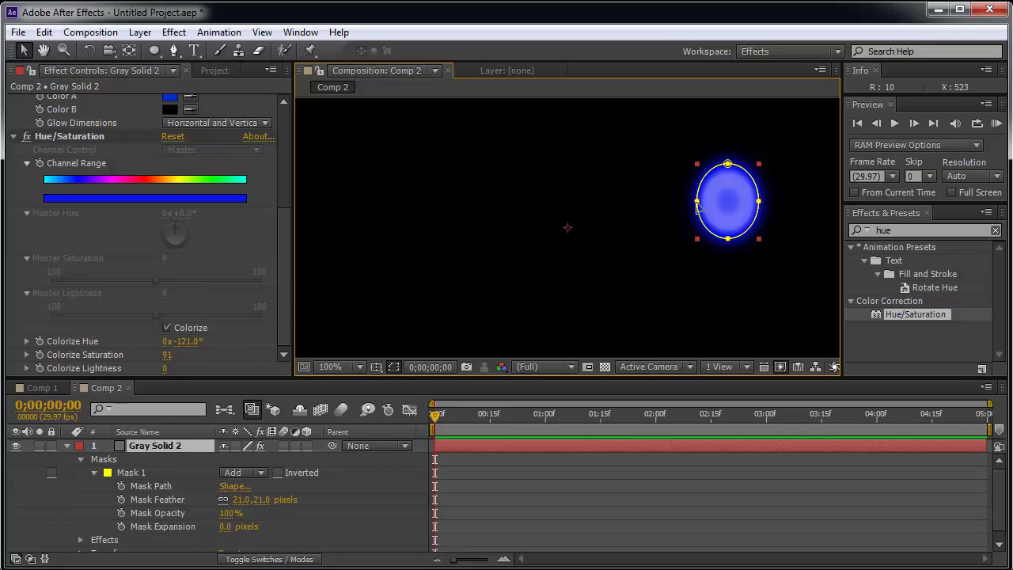
{"action": "left_click_drag", "start_coordinate": [697, 207], "coordinate": [616, 204]}
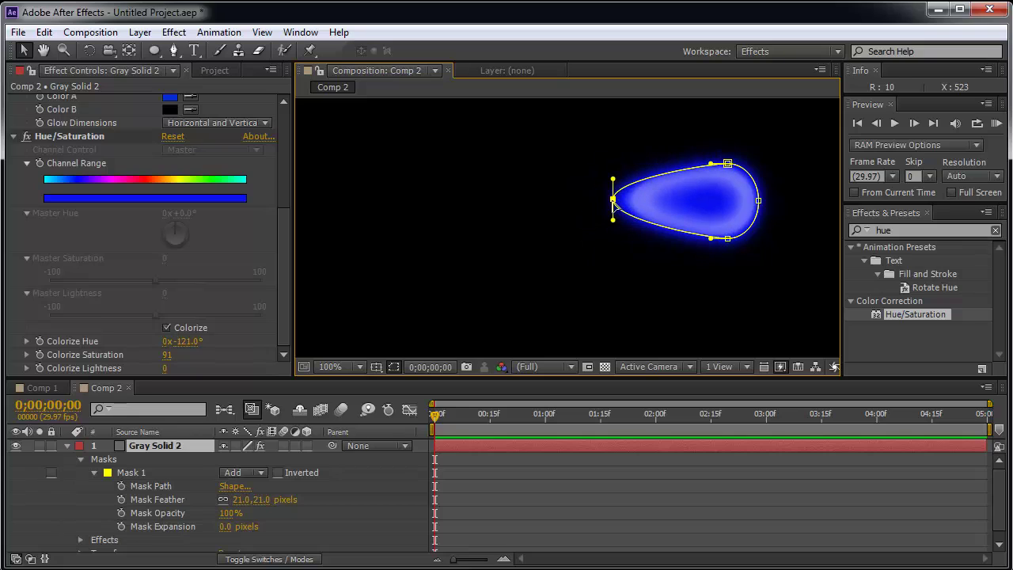
{"action": "key", "text": "ctrl+z"}
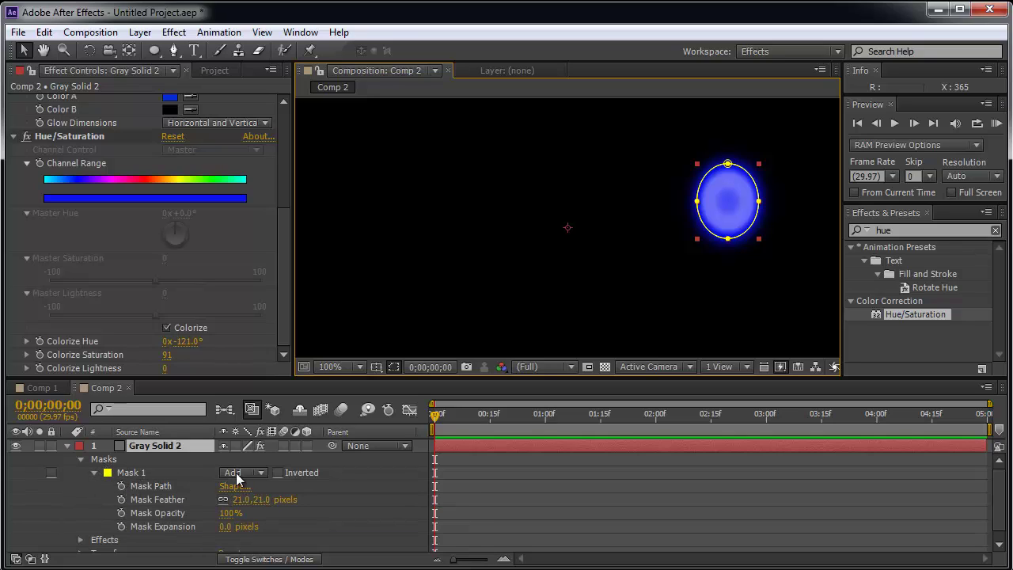
{"action": "key", "text": "ctrl+space"}
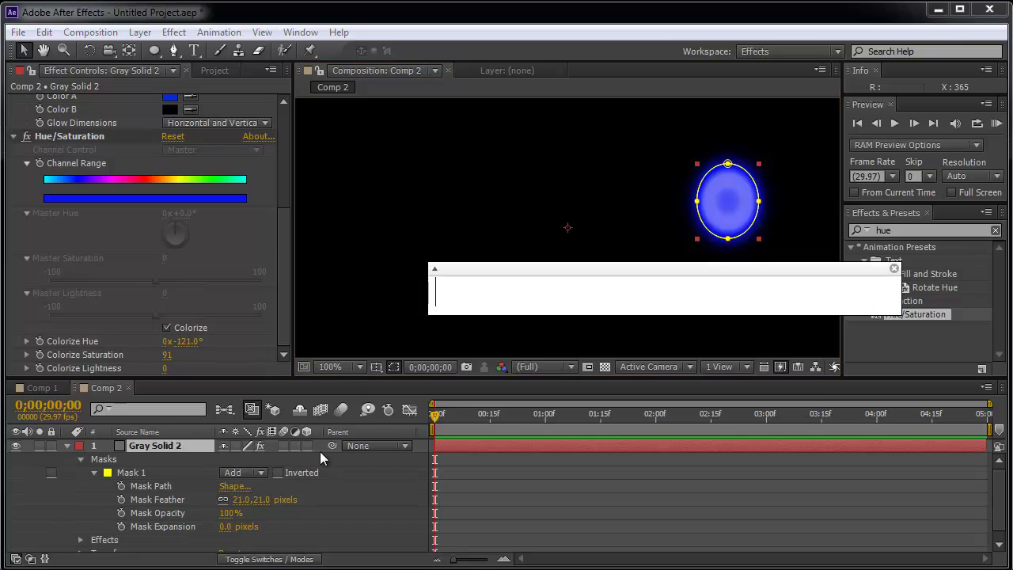
{"action": "type", "text": "Mask Path"}
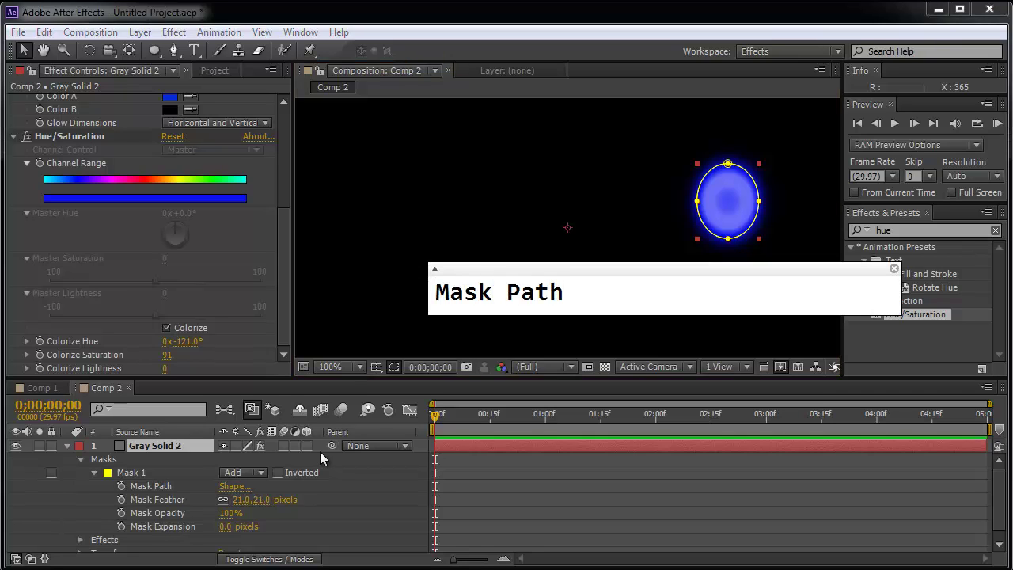
{"action": "key", "text": "Return"}
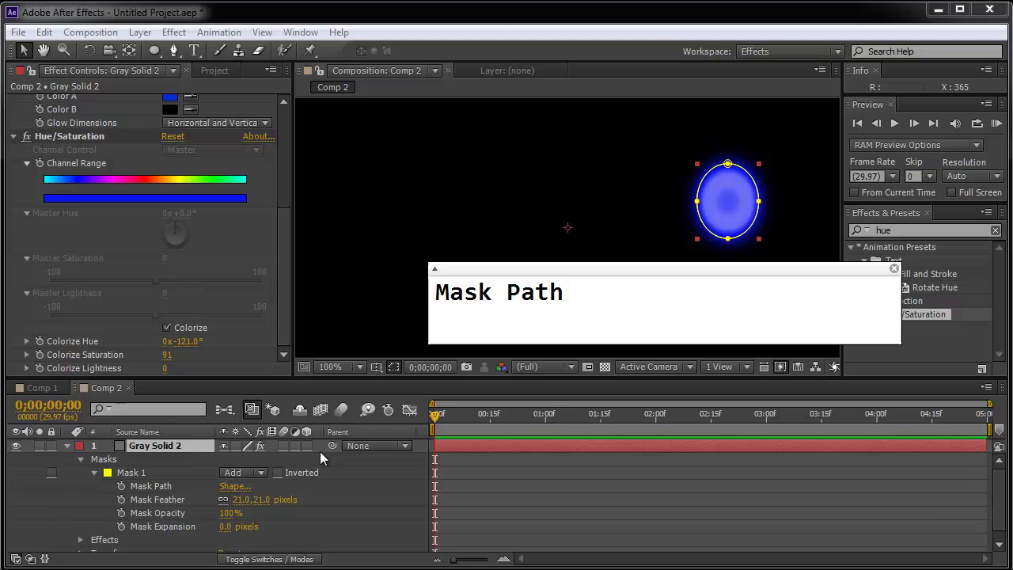
{"action": "type", "text": "allows ou"}
{"action": "key", "text": "BackSpace"}
{"action": "key", "text": "BackSpace"}
{"action": "type", "text": "you "}
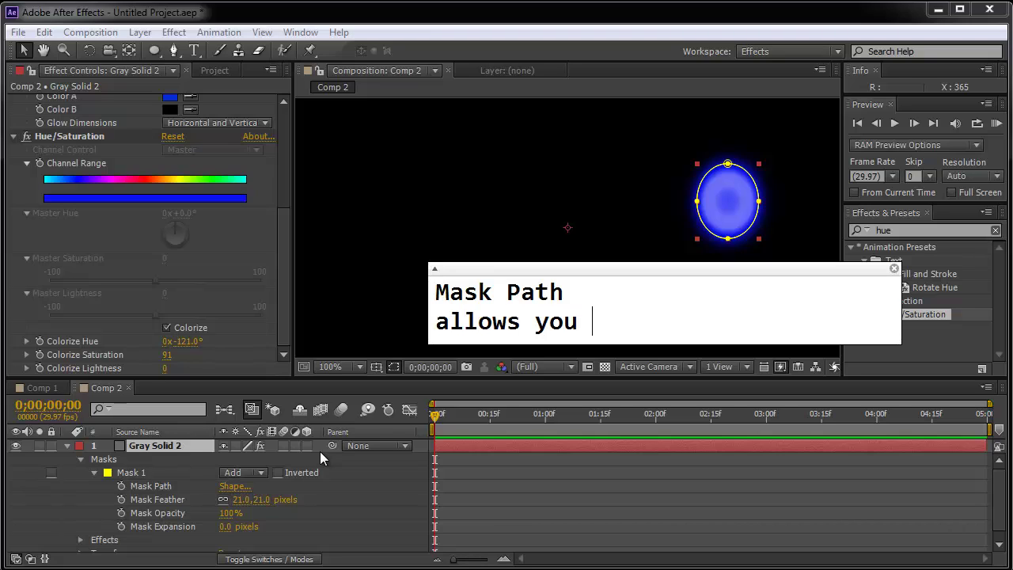
{"action": "type", "text": "to record the"}
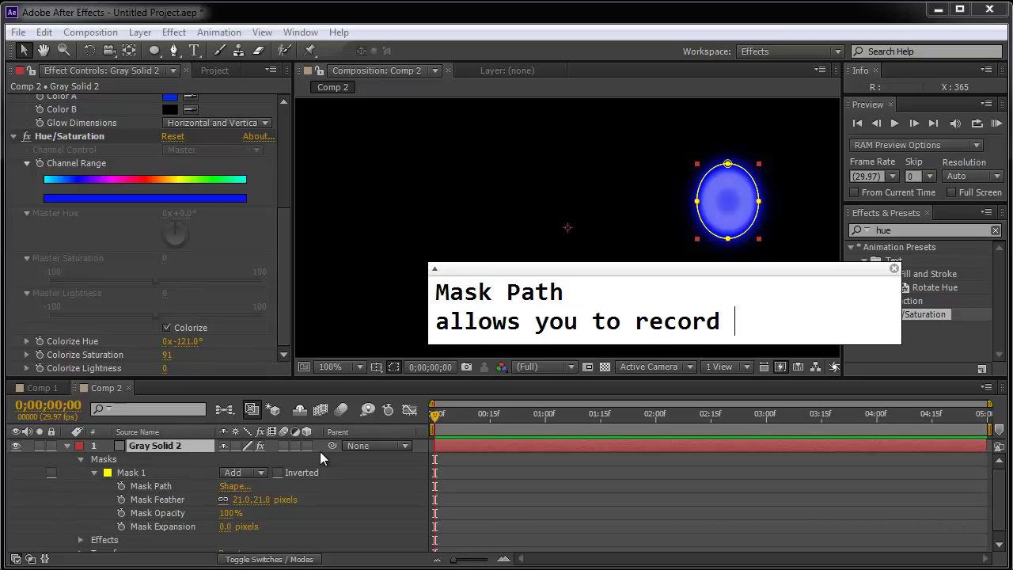
{"action": "key", "text": "Return"}
{"action": "type", "text": "energe"}
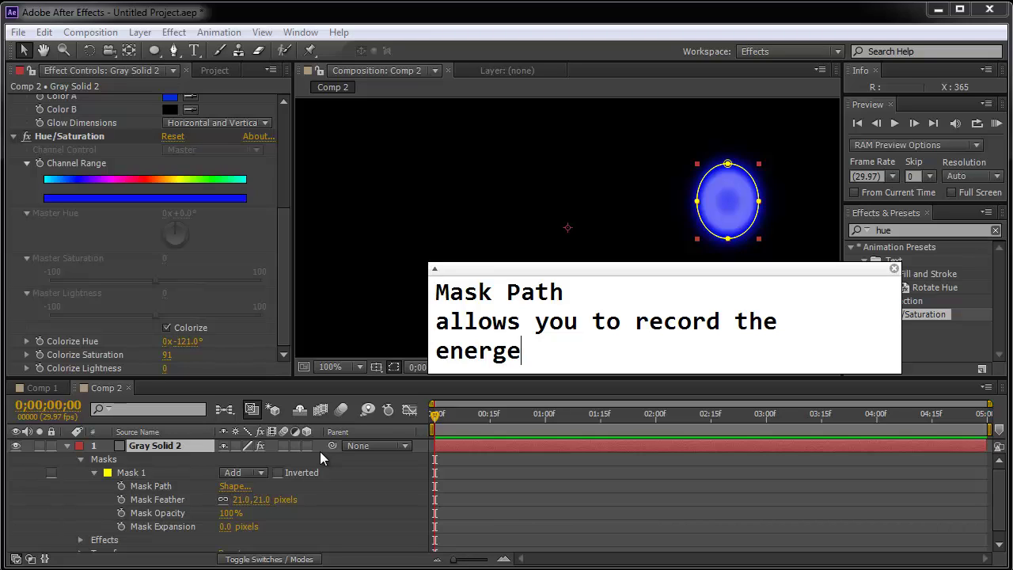
{"action": "key", "text": "BackSpace"}
{"action": "type", "text": "y bla"}
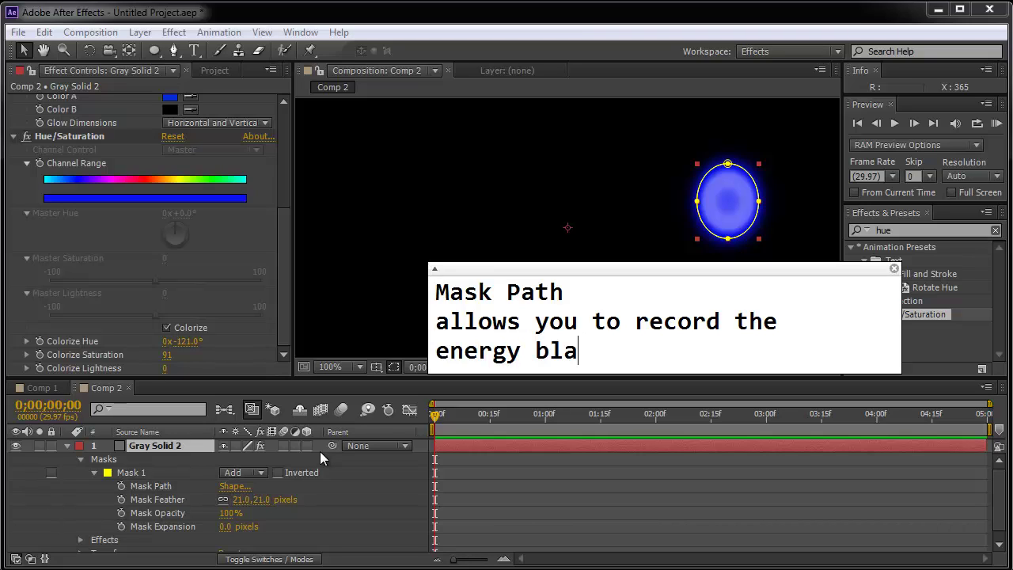
{"action": "type", "text": "st mov"}
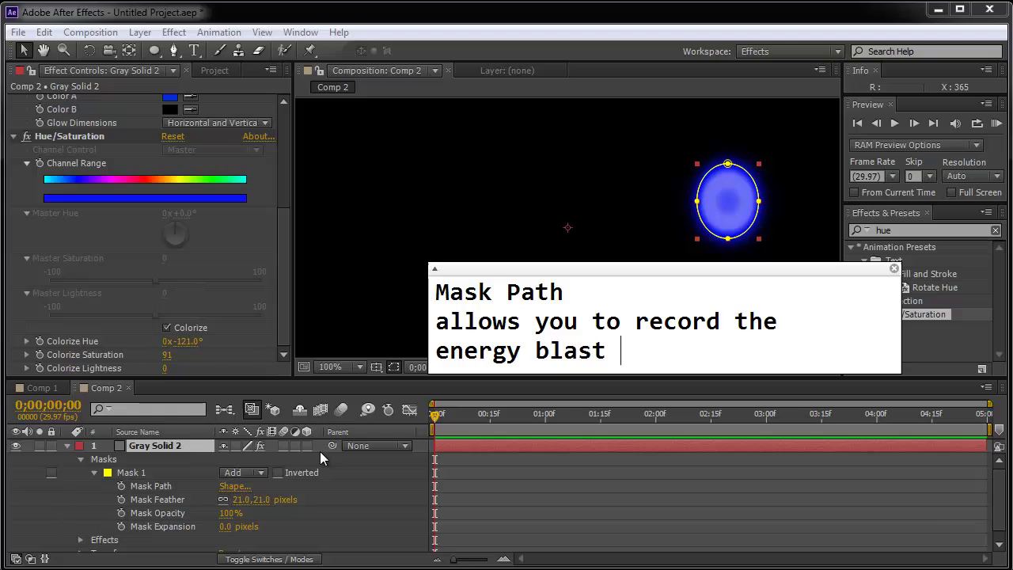
{"action": "key", "text": "BackSpace"}
{"action": "key", "text": "BackSpace"}
{"action": "key", "text": "BackSpace"}
{"action": "type", "text": "ray "}
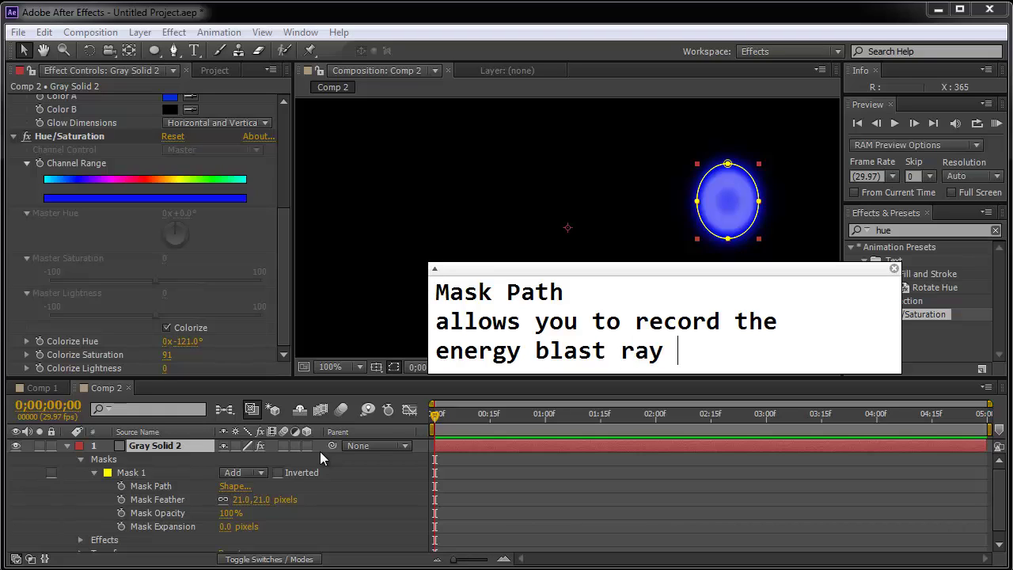
{"action": "type", "text": "growing"}
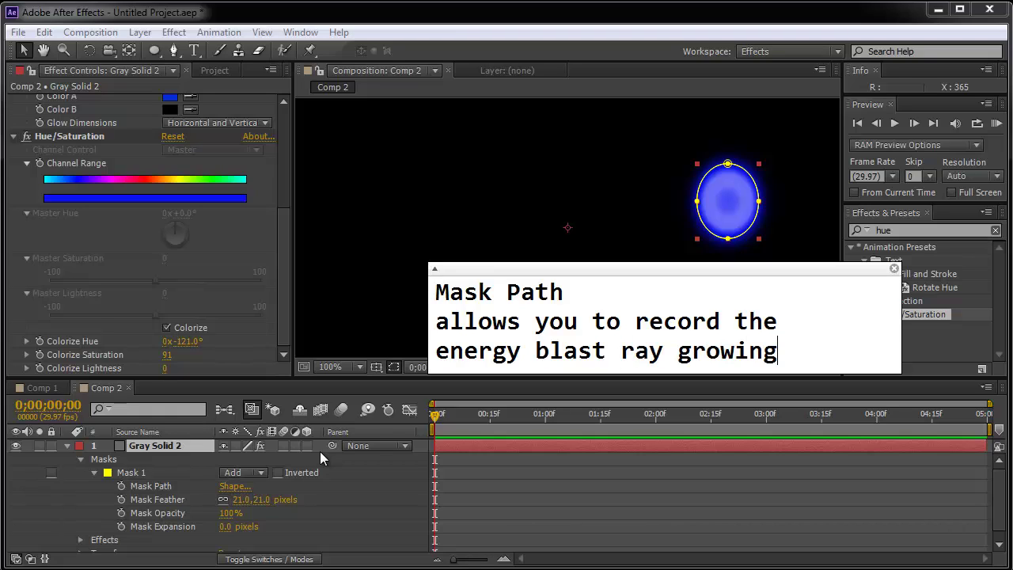
{"action": "type", "text": "...."}
{"action": "left_click", "coordinate": [894, 270]}
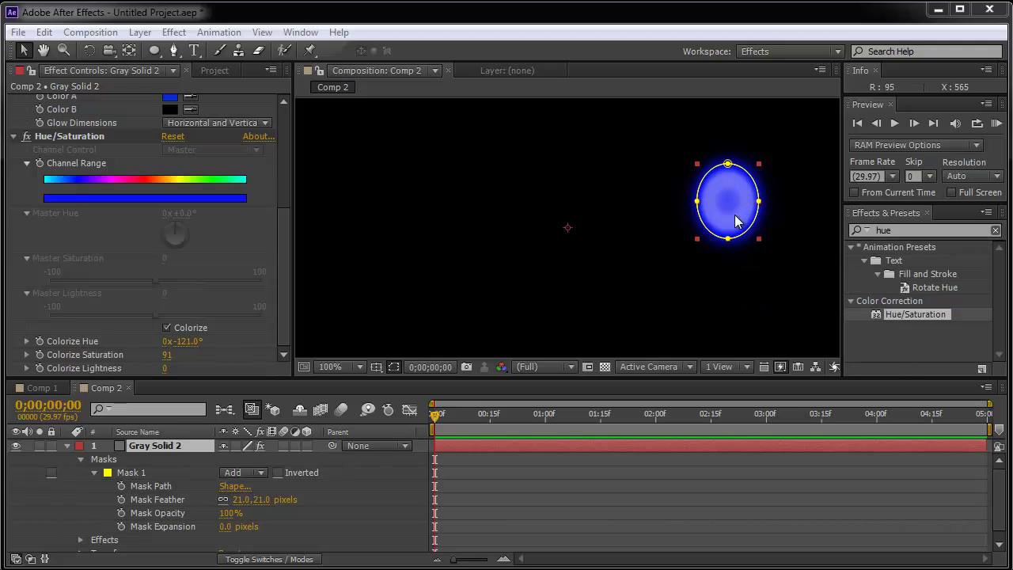
{"action": "left_click_drag", "start_coordinate": [434, 424], "coordinate": [652, 427]}
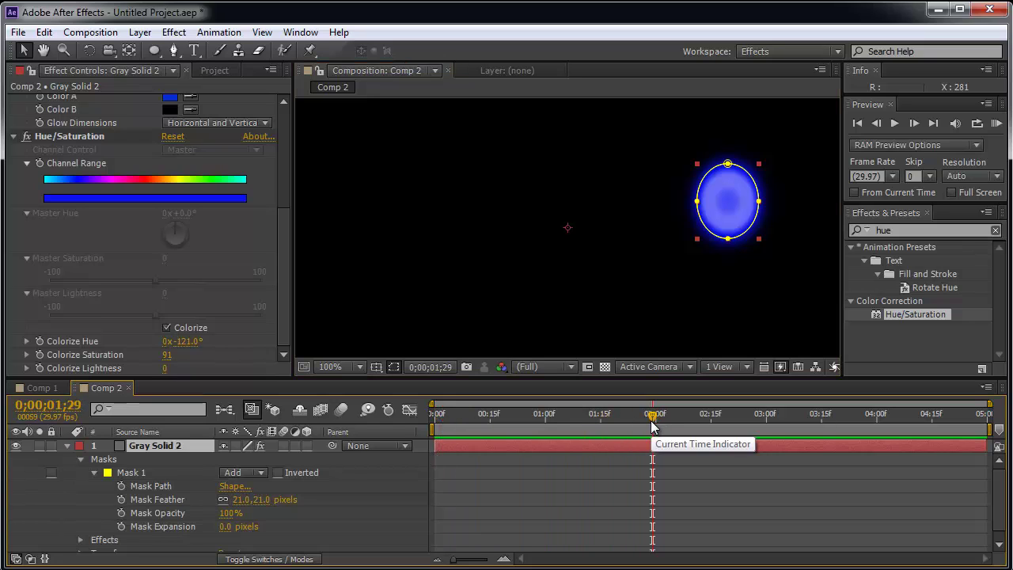
- Keyframe Mask Path at 0 seconds, then drag the left vertex far left at 0;00;02;00
{"action": "left_click_drag", "start_coordinate": [652, 427], "coordinate": [389, 443]}
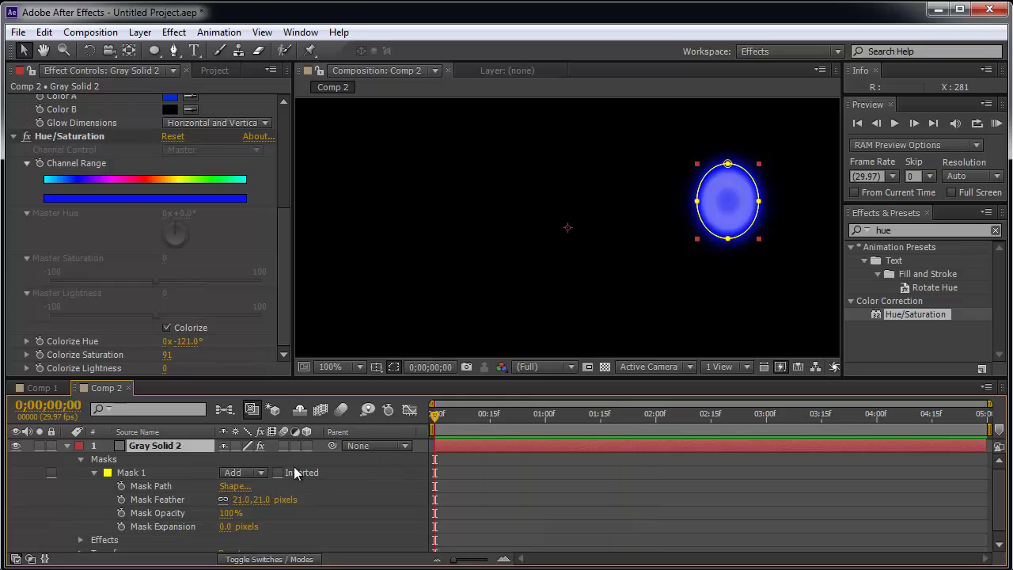
{"action": "left_click", "coordinate": [121, 486]}
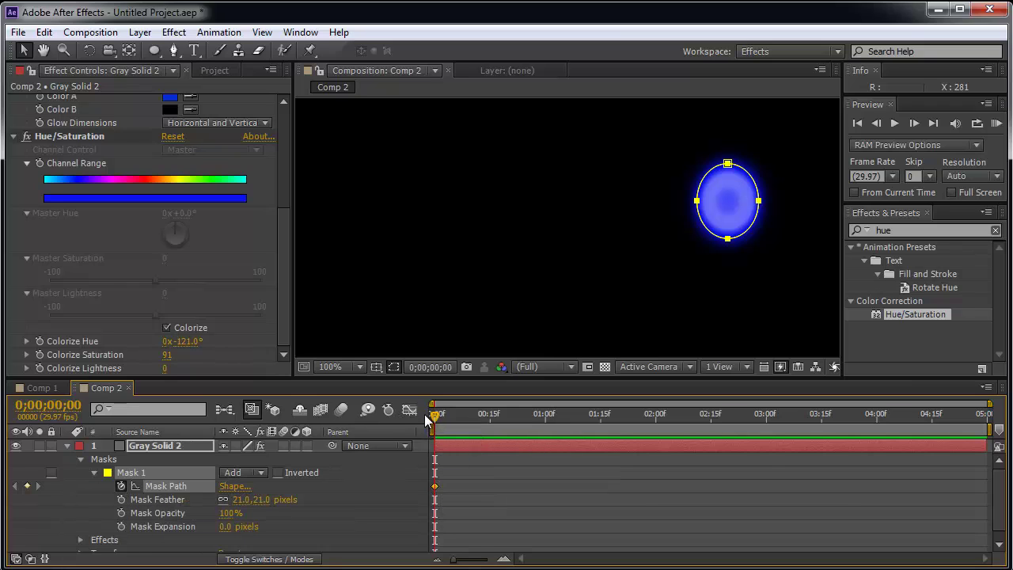
{"action": "left_click_drag", "start_coordinate": [434, 415], "coordinate": [655, 427]}
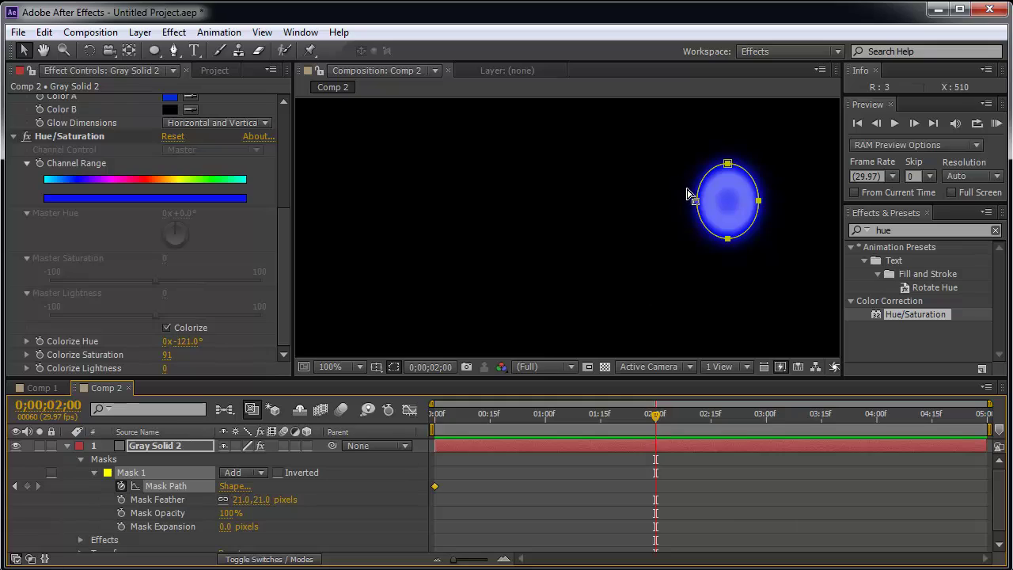
{"action": "left_click_drag", "start_coordinate": [697, 206], "coordinate": [644, 209]}
{"action": "key", "text": "ctrl+z"}
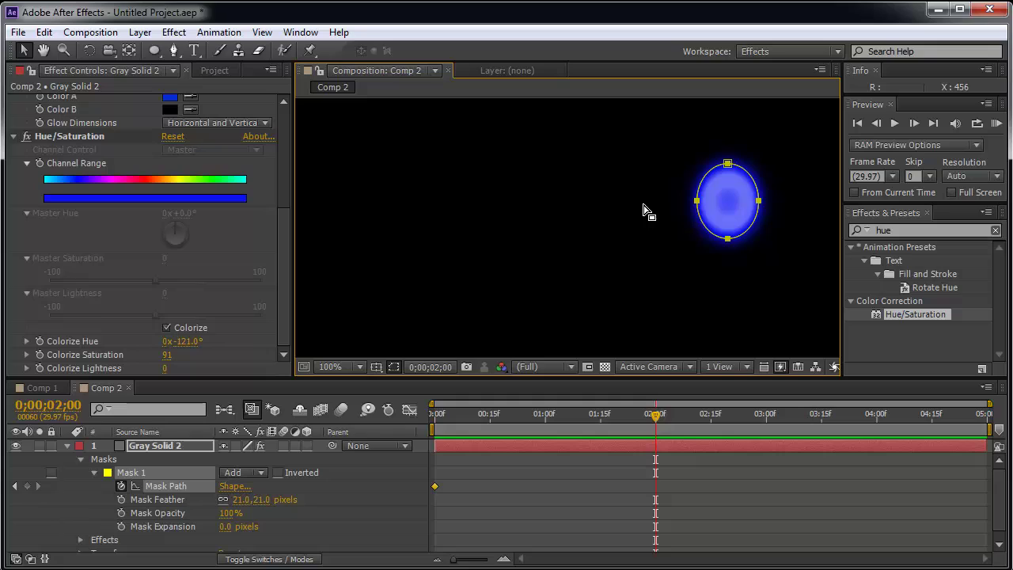
{"action": "left_click", "coordinate": [613, 169]}
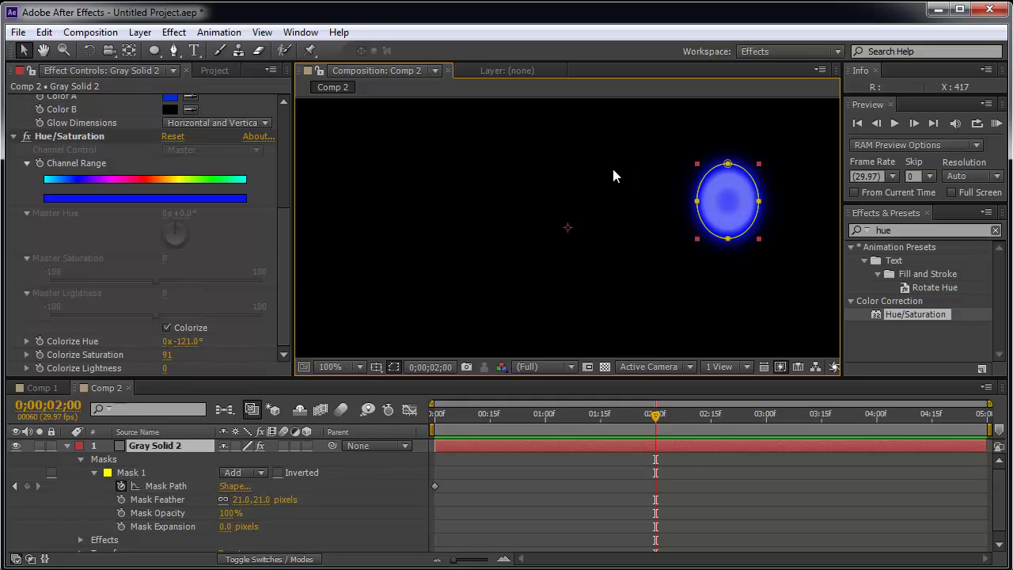
{"action": "left_click", "coordinate": [784, 200]}
{"action": "left_click", "coordinate": [725, 200]}
{"action": "left_click_drag", "start_coordinate": [698, 204], "coordinate": [411, 204]}
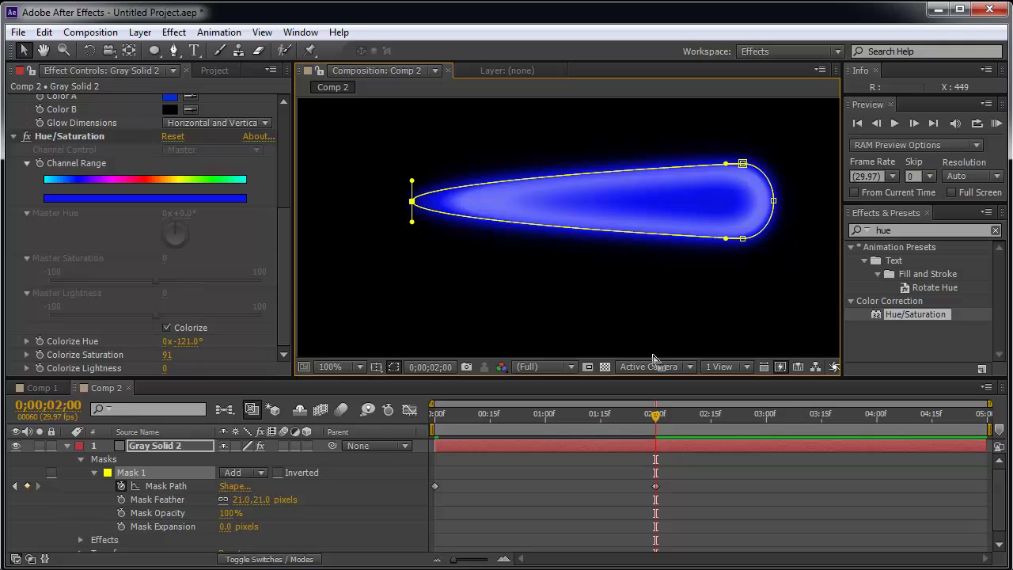
{"action": "left_click_drag", "start_coordinate": [656, 414], "coordinate": [417, 425]}
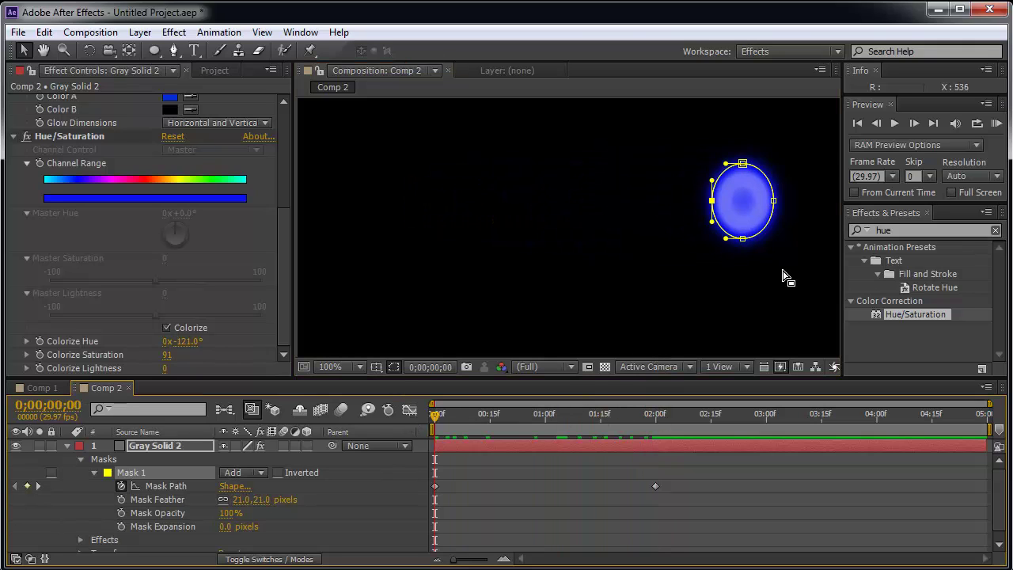
{"action": "key", "text": "space"}
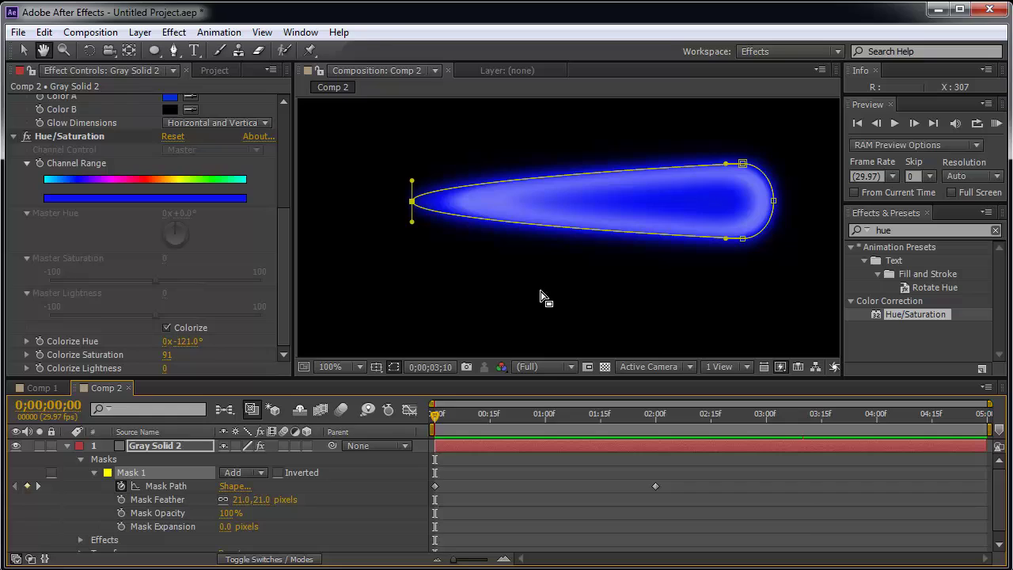
- At 0;00;03;10, shift the teardrop mask right with Free Transform, undoing the extra stretch
{"action": "key", "text": "v"}
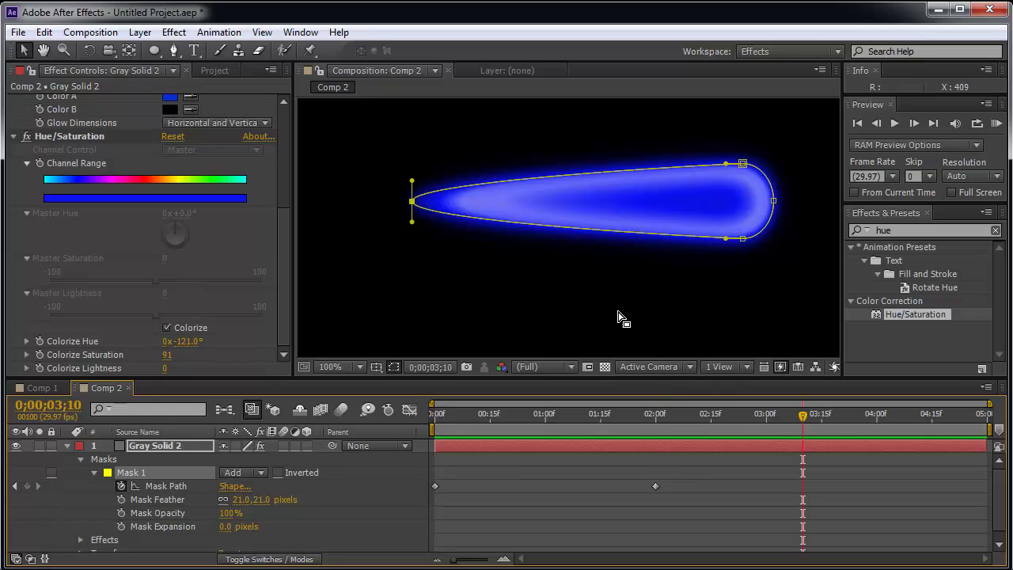
{"action": "key", "text": "ctrl+t"}
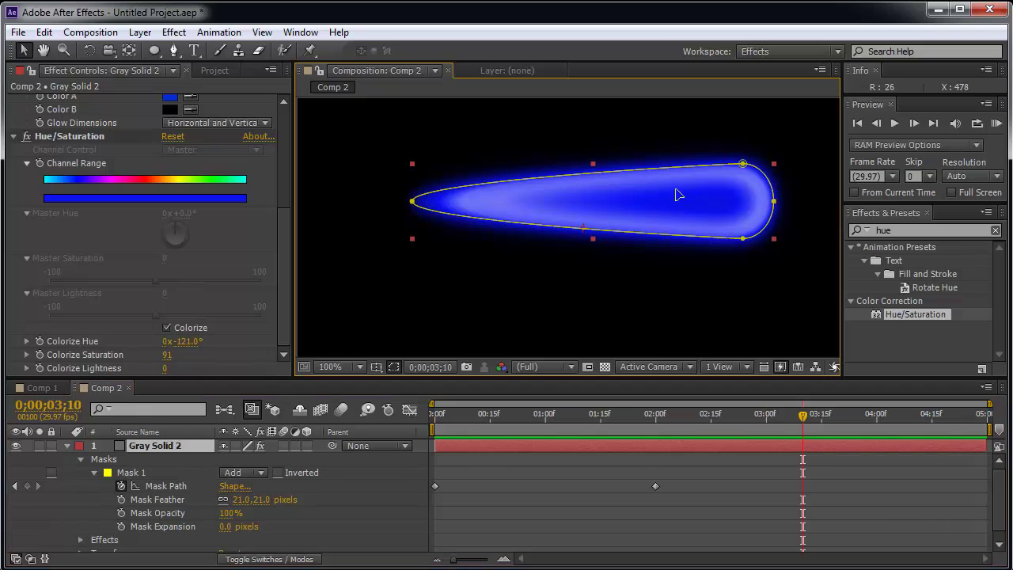
{"action": "left_click_drag", "start_coordinate": [677, 194], "coordinate": [811, 188]}
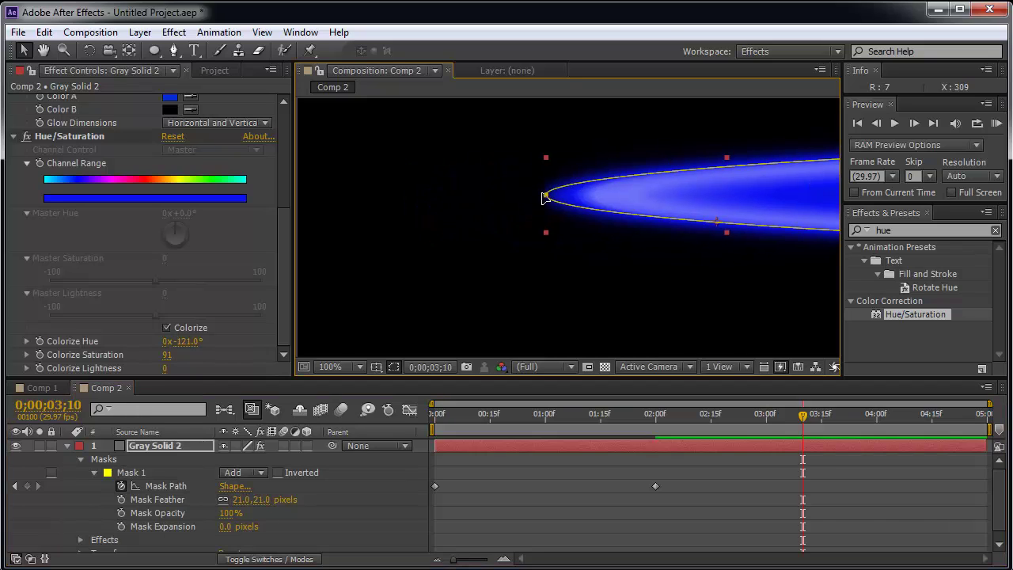
{"action": "left_click", "coordinate": [507, 198]}
{"action": "double_click", "coordinate": [604, 185]}
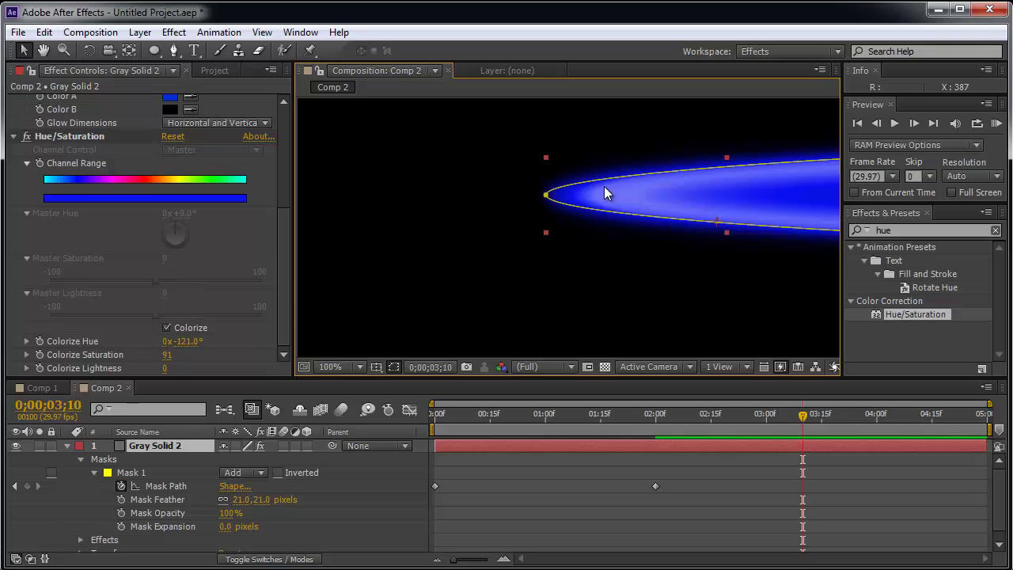
{"action": "left_click_drag", "start_coordinate": [546, 198], "coordinate": [290, 204]}
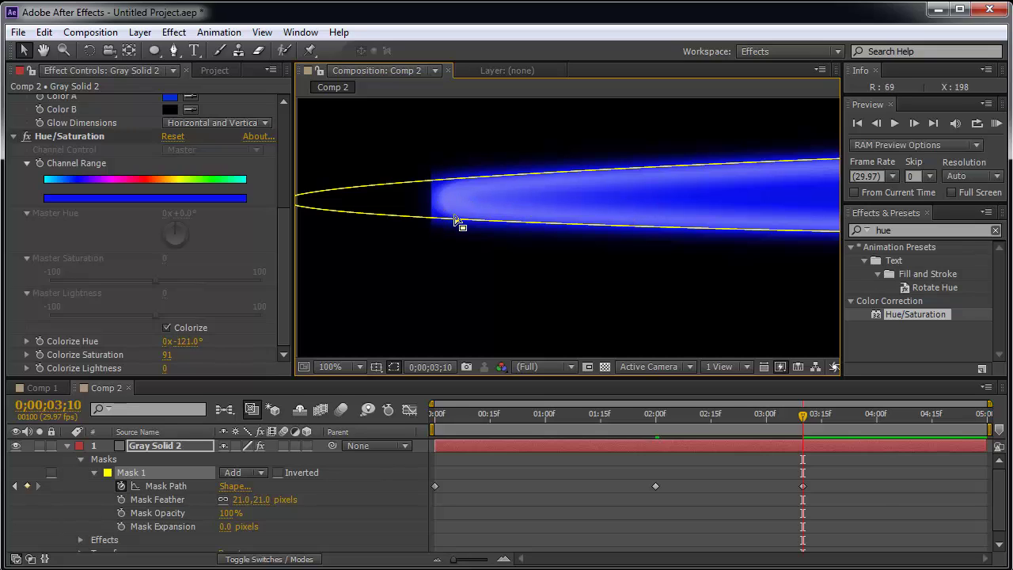
{"action": "key", "text": "ctrl+z"}
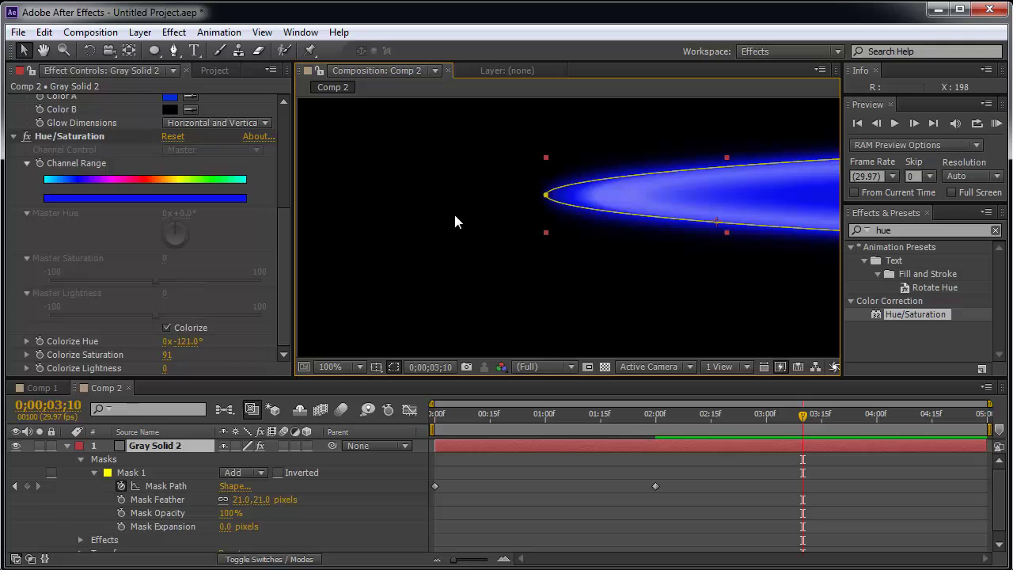
- Return to an earlier time and delete the later Mask Path keyframe, keeping only the 0-second keyframe
{"action": "left_click_drag", "start_coordinate": [798, 415], "coordinate": [567, 413]}
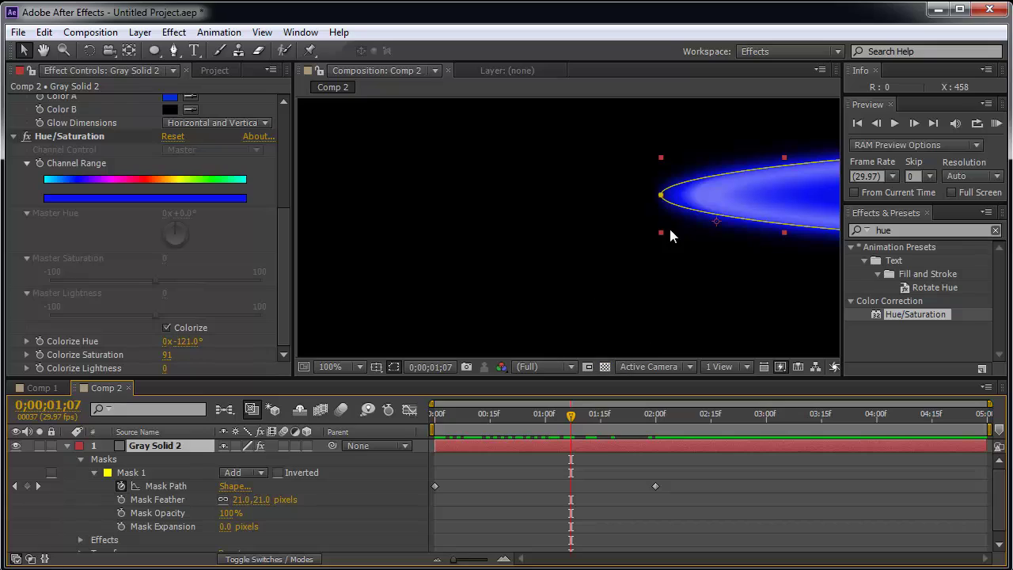
{"action": "left_click_drag", "start_coordinate": [684, 273], "coordinate": [540, 288]}
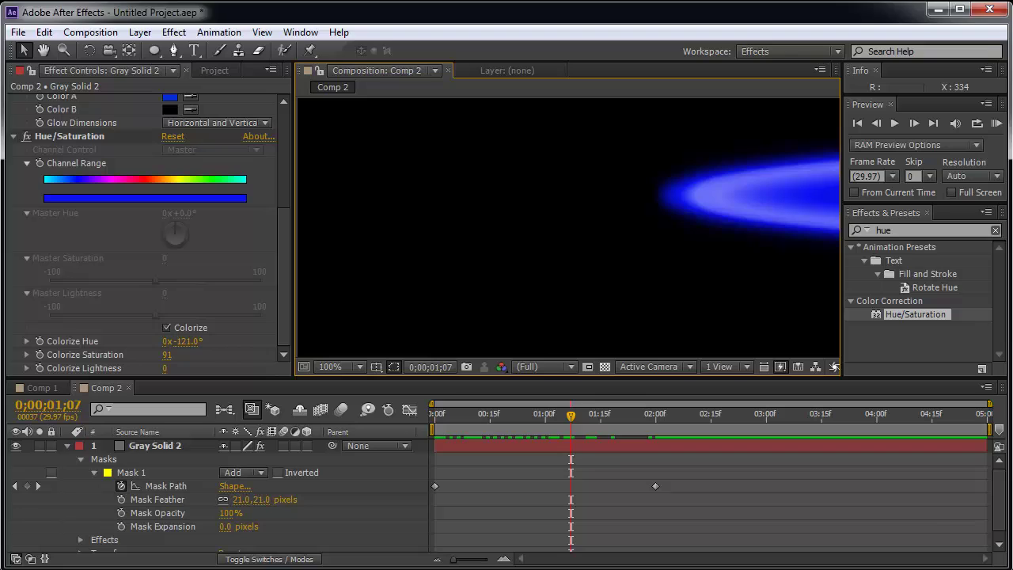
{"action": "left_click_drag", "start_coordinate": [540, 288], "coordinate": [534, 305]}
{"action": "left_click", "coordinate": [535, 279]}
{"action": "left_click", "coordinate": [679, 208]}
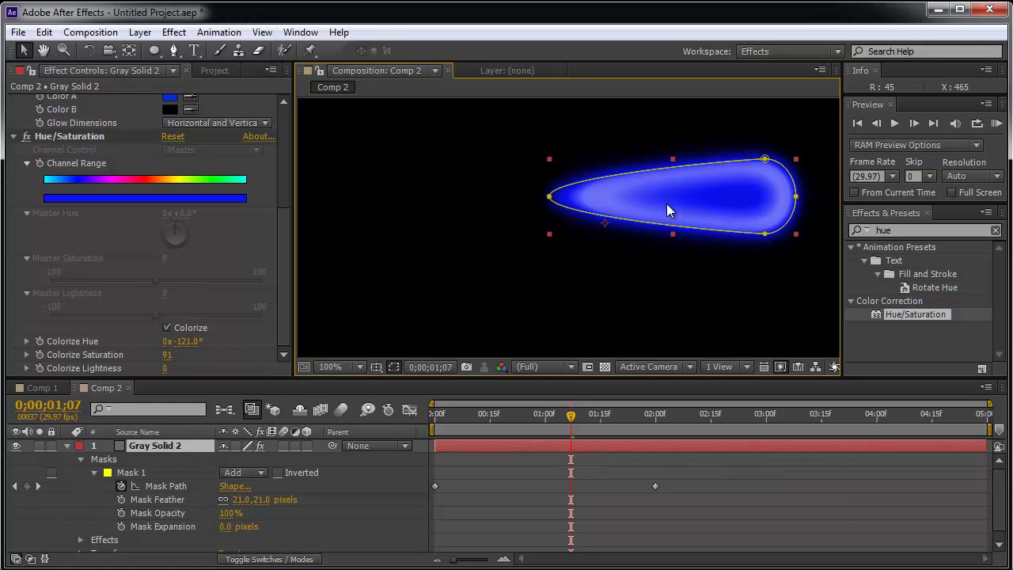
{"action": "mouse_move", "coordinate": [667, 210]}
{"action": "left_mouse_down"}
{"action": "mouse_move", "coordinate": [694, 216]}
{"action": "mouse_move", "coordinate": [676, 220]}
{"action": "left_mouse_up"}
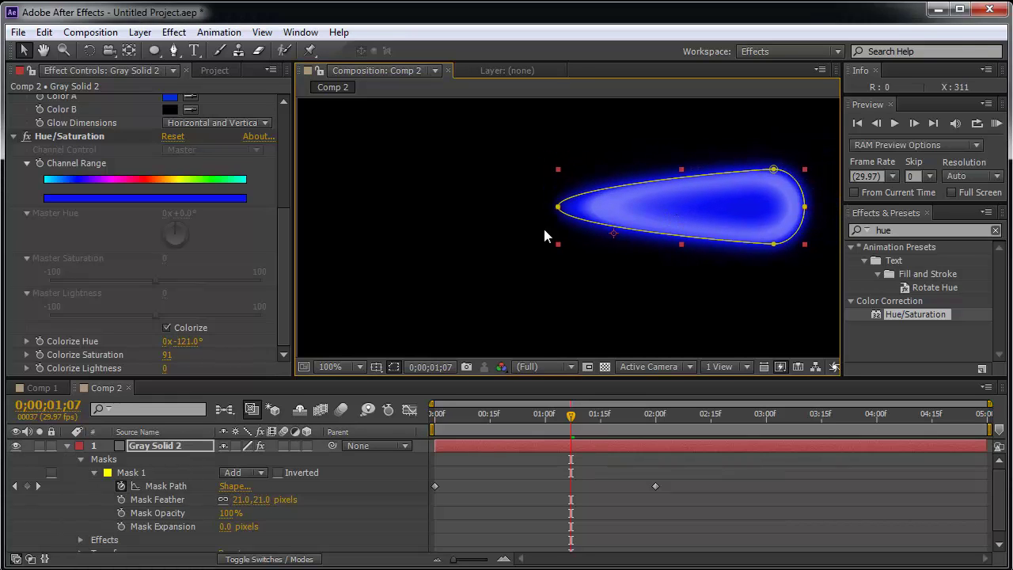
{"action": "left_click", "coordinate": [654, 484]}
{"action": "key", "text": "ctrl+v"}
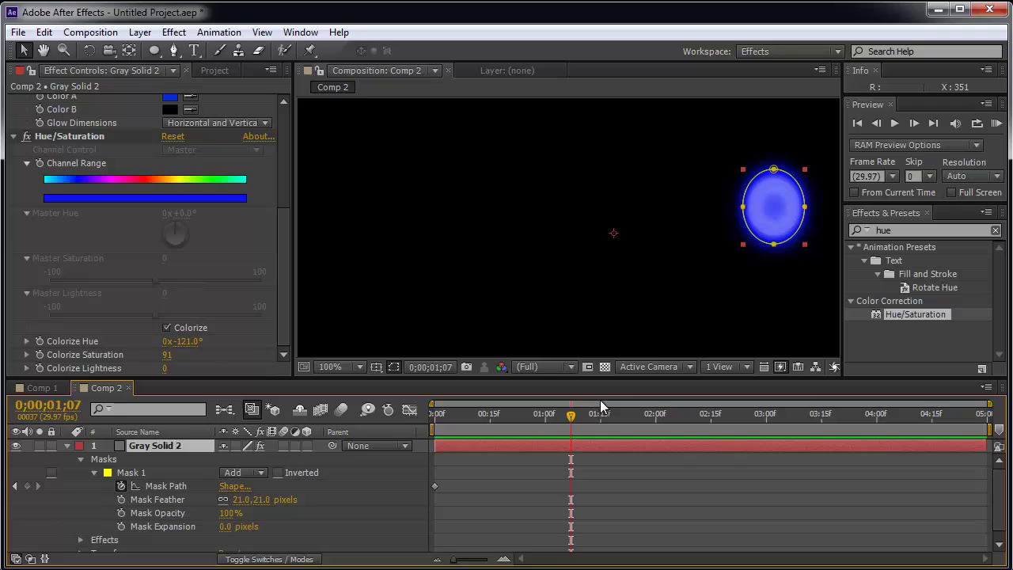
- At 0;00;01;29, drag the ellipse's left vertex far left into a long teardrop ray
{"action": "left_click_drag", "start_coordinate": [576, 417], "coordinate": [656, 412]}
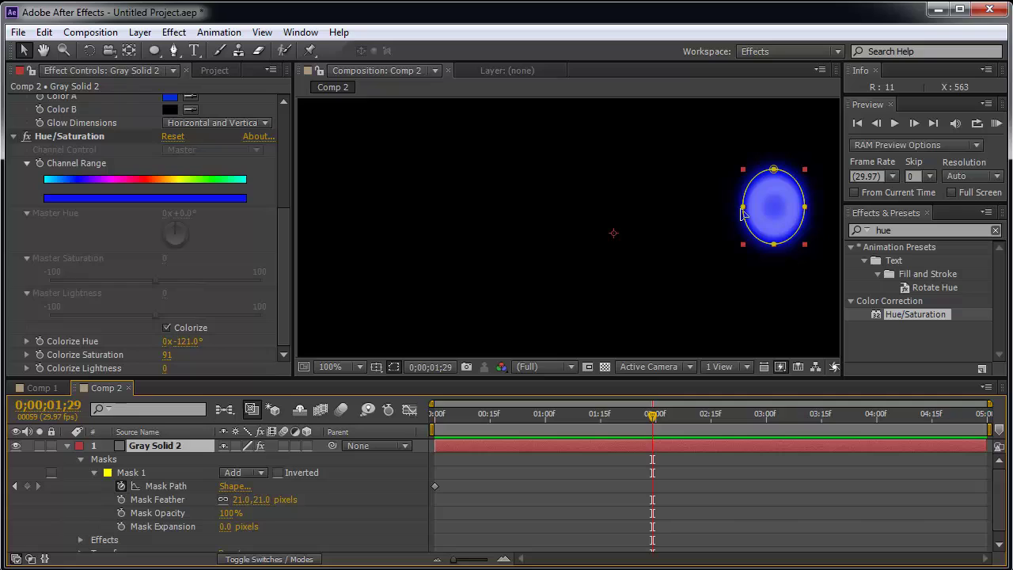
{"action": "left_click", "coordinate": [647, 207]}
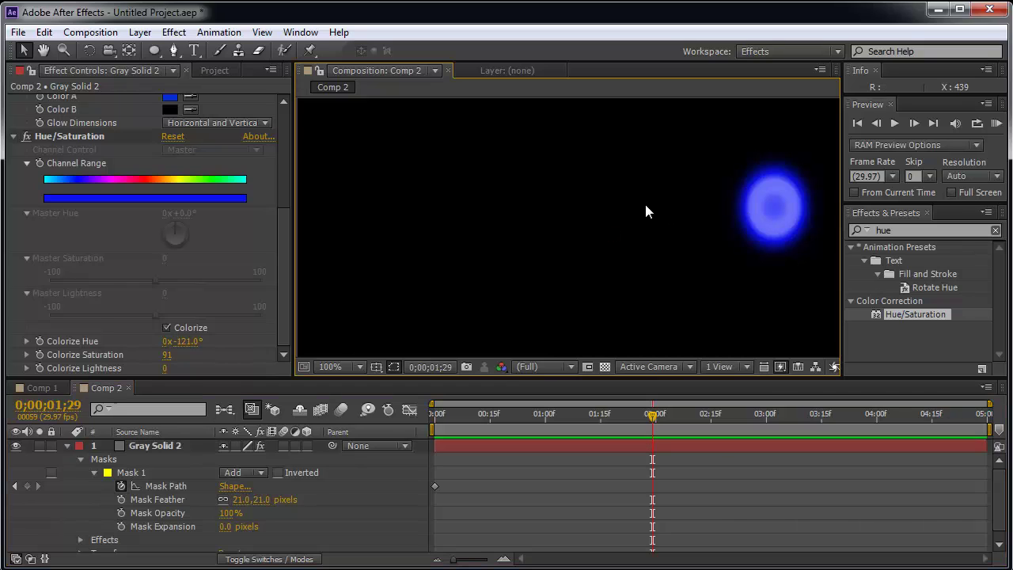
{"action": "left_click", "coordinate": [801, 193]}
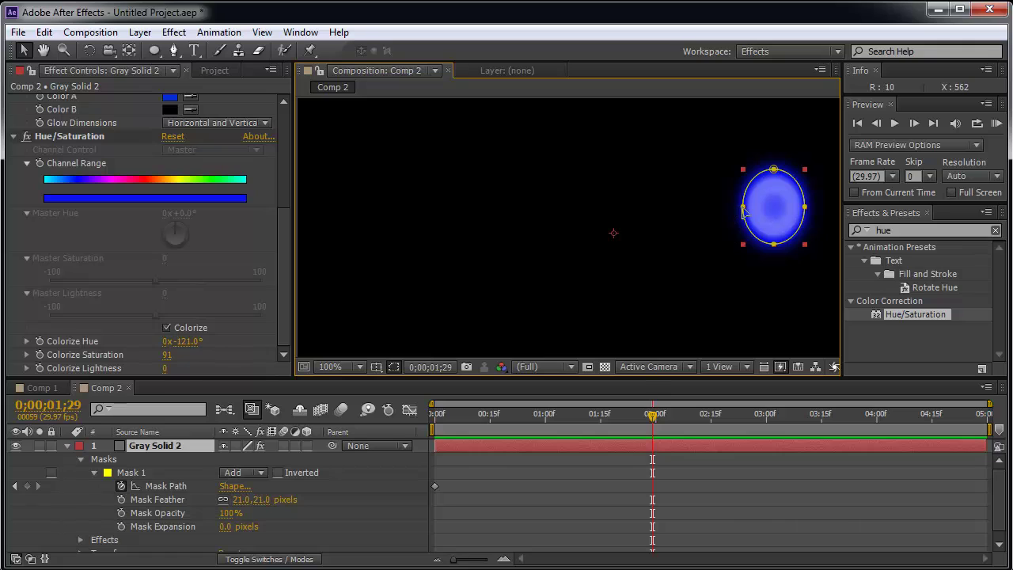
{"action": "left_click_drag", "start_coordinate": [744, 210], "coordinate": [392, 229]}
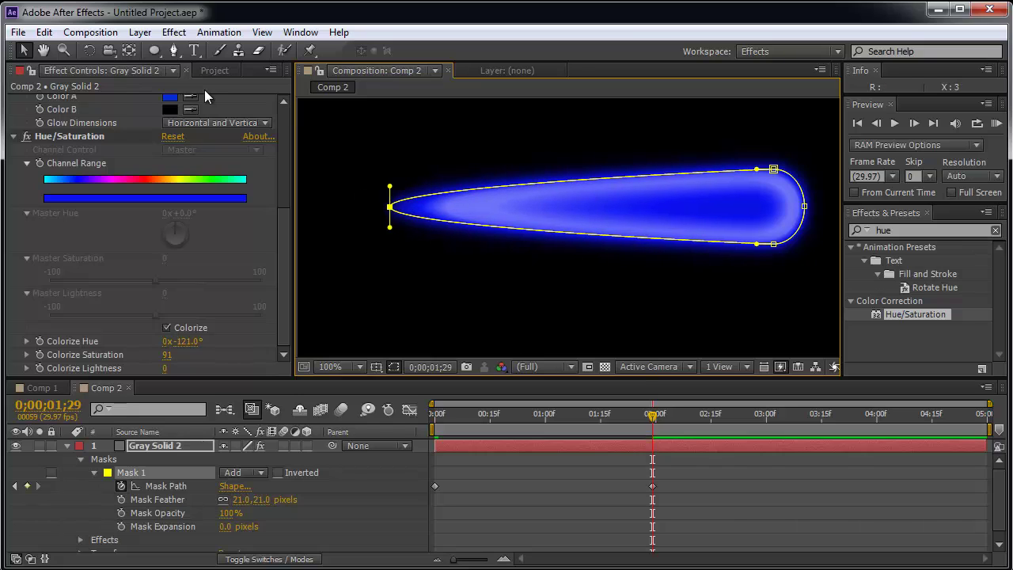
- Add new vertices on the teardrop mask's top and bottom edges with the Pen tool
{"action": "left_click", "coordinate": [175, 50]}
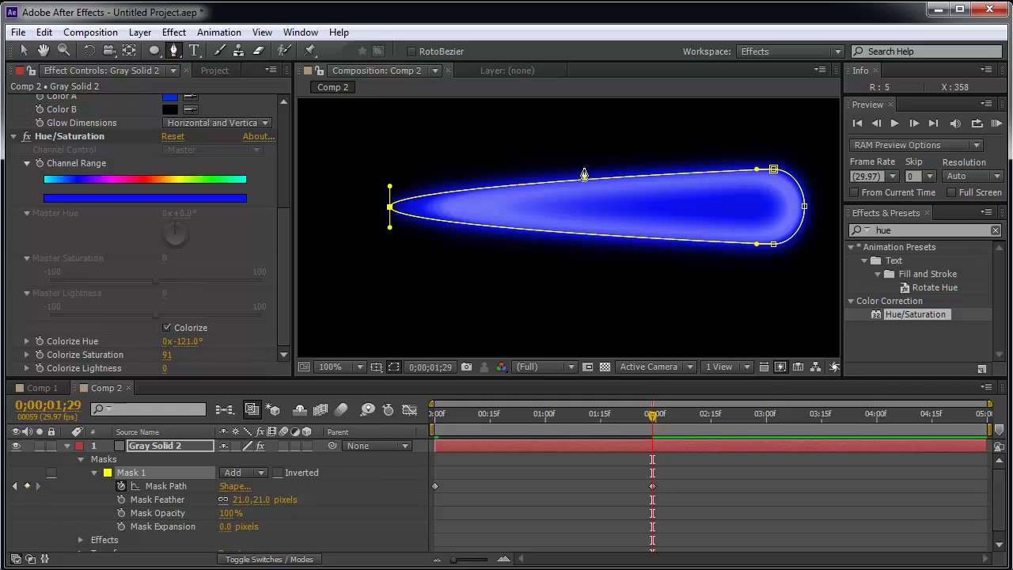
{"action": "left_click", "coordinate": [523, 184]}
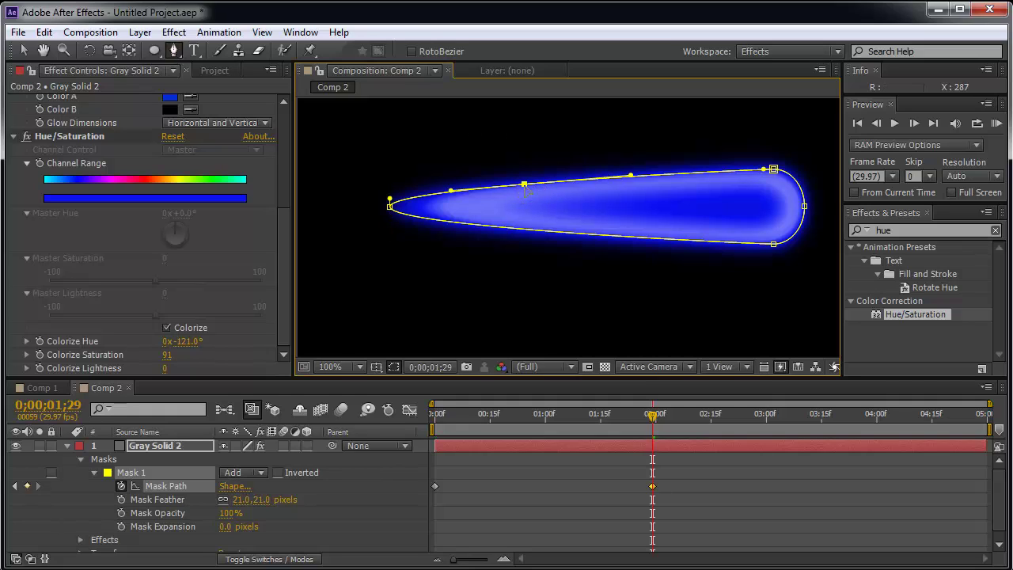
{"action": "left_click", "coordinate": [526, 231]}
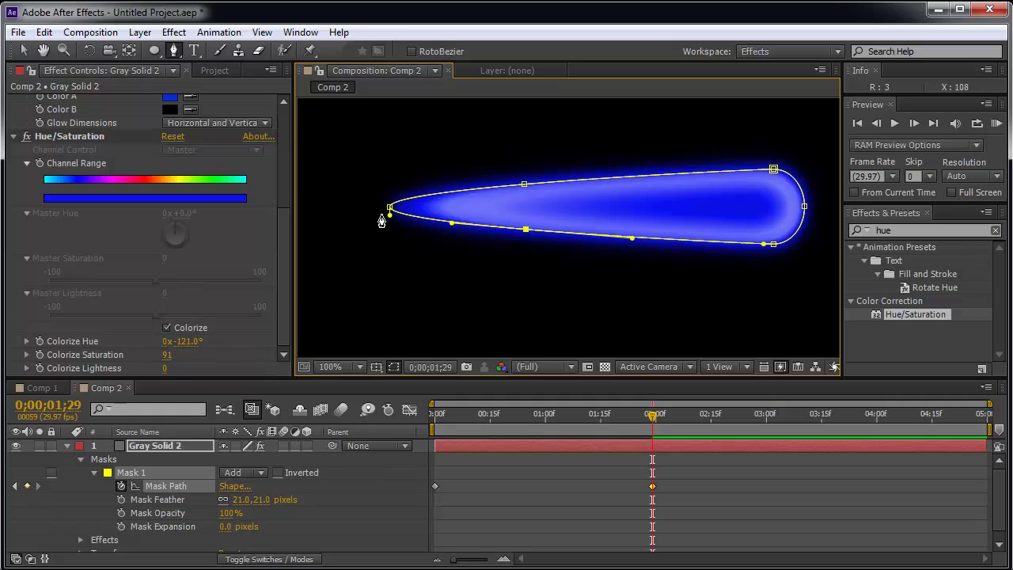
{"action": "left_click_drag", "start_coordinate": [389, 217], "coordinate": [389, 252]}
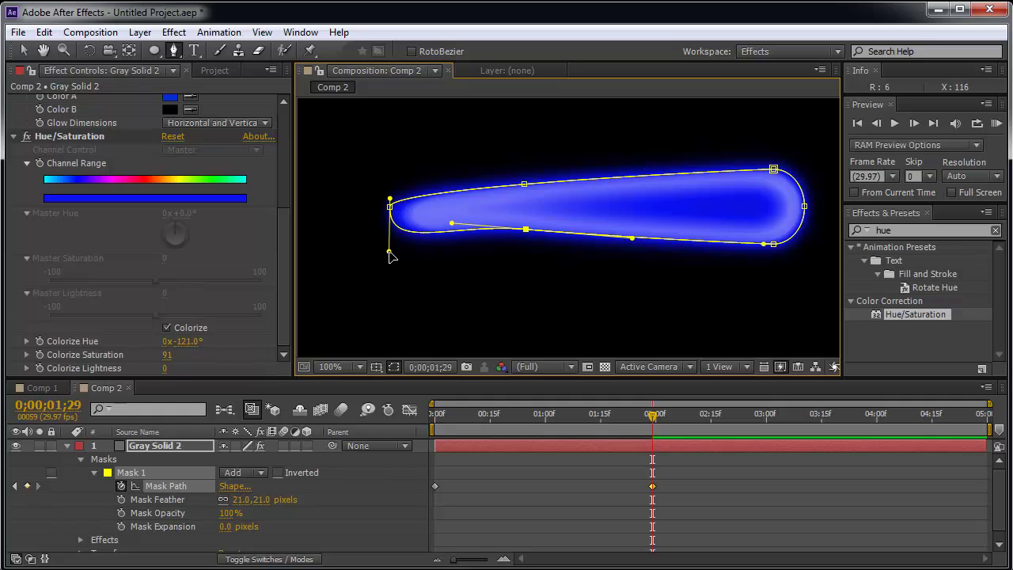
{"action": "key", "text": "ctrl+z"}
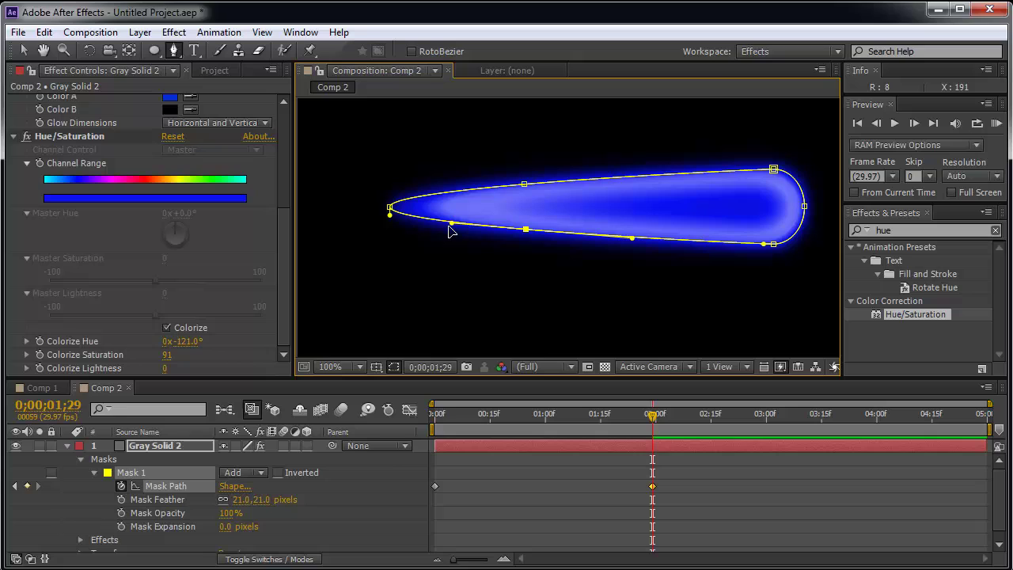
- Straighten the mask's lower and top edges into an even beam, then preview the animation
{"action": "left_click_drag", "start_coordinate": [451, 229], "coordinate": [427, 247]}
{"action": "left_click_drag", "start_coordinate": [340, 250], "coordinate": [362, 254]}
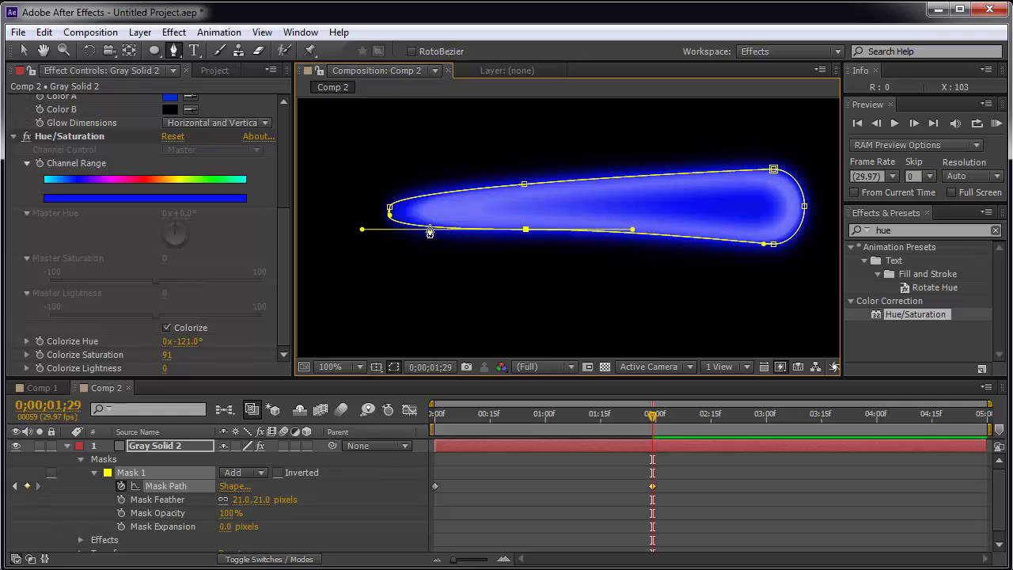
{"action": "left_click", "coordinate": [524, 186]}
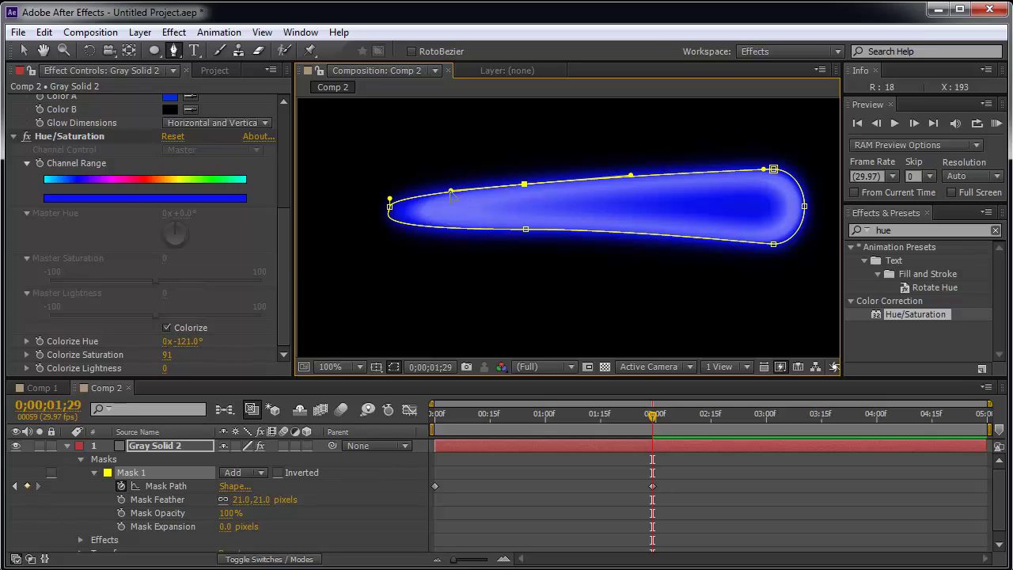
{"action": "left_click_drag", "start_coordinate": [450, 190], "coordinate": [380, 186]}
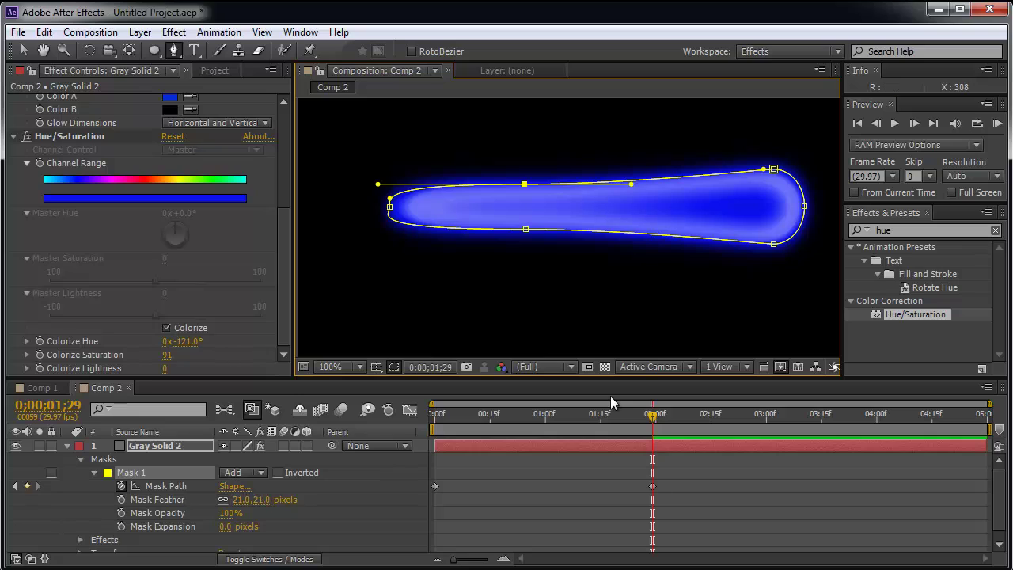
{"action": "left_click_drag", "start_coordinate": [655, 415], "coordinate": [630, 429]}
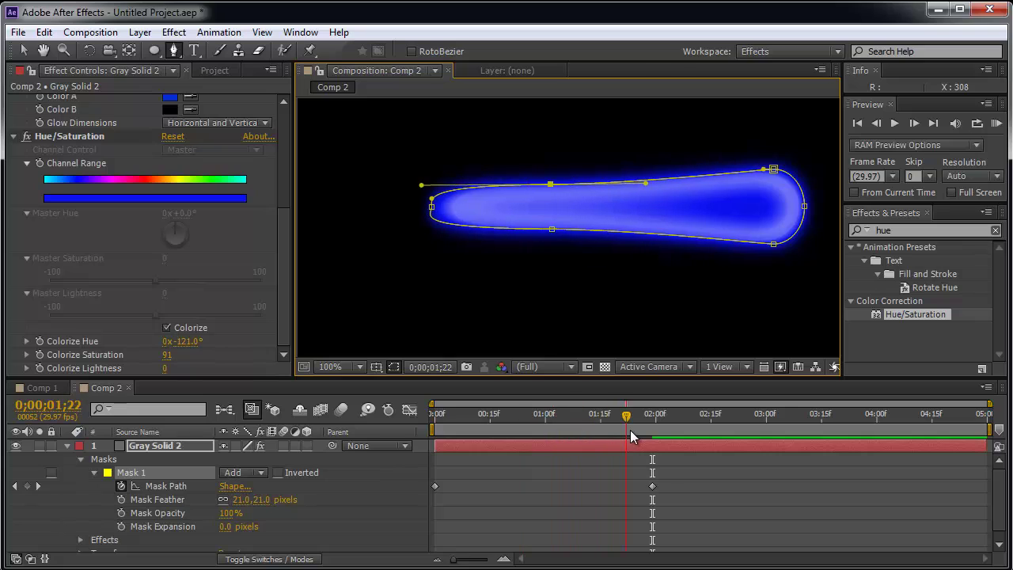
{"action": "left_click", "coordinate": [24, 50]}
{"action": "left_click", "coordinate": [335, 158]}
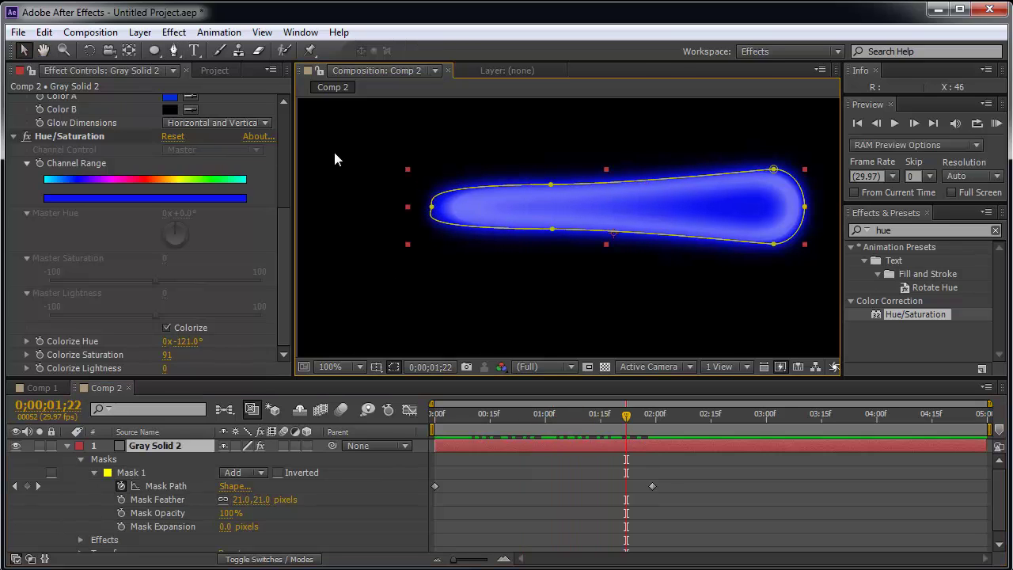
{"action": "left_click", "coordinate": [338, 242]}
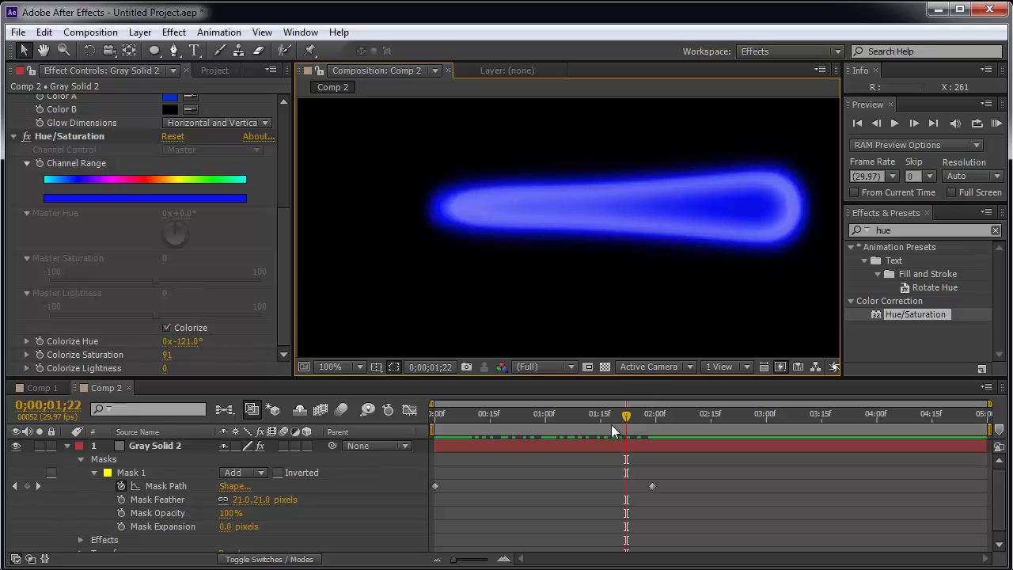
{"action": "mouse_move", "coordinate": [623, 416]}
{"action": "left_mouse_down"}
{"action": "mouse_move", "coordinate": [514, 419]}
{"action": "mouse_move", "coordinate": [505, 430]}
{"action": "mouse_move", "coordinate": [658, 431]}
{"action": "mouse_move", "coordinate": [621, 430]}
{"action": "left_mouse_up"}
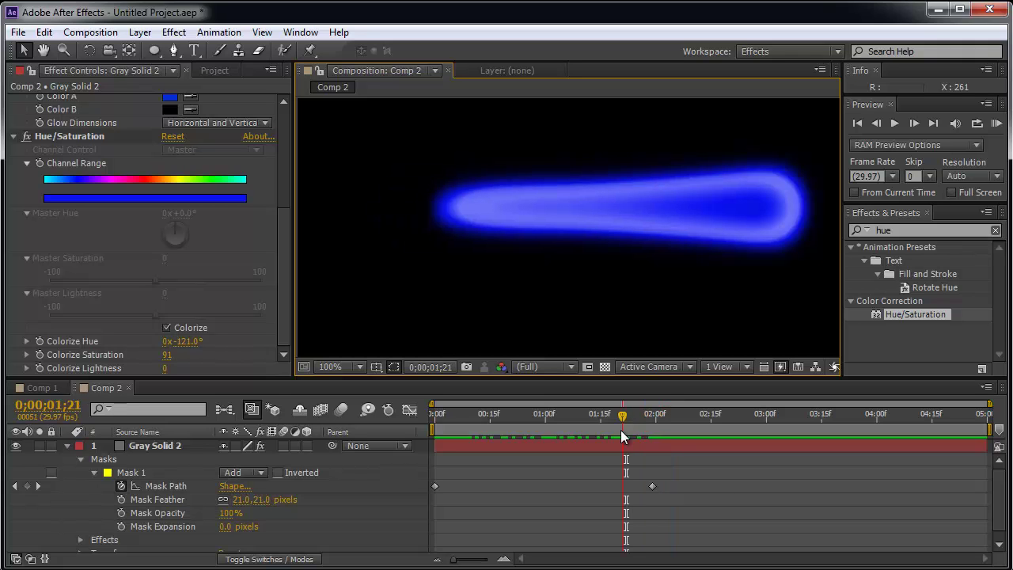